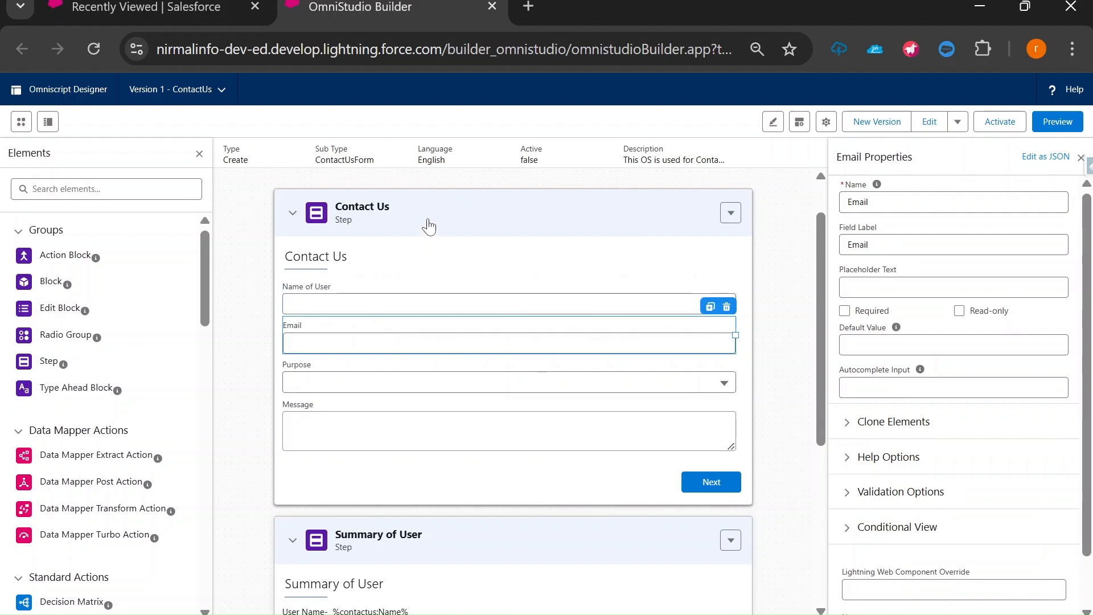
# Compare the element names of the Contact Us step and its Email field in their properties
pyautogui.moveTo(896, 202); pyautogui.dragTo(820, 203)
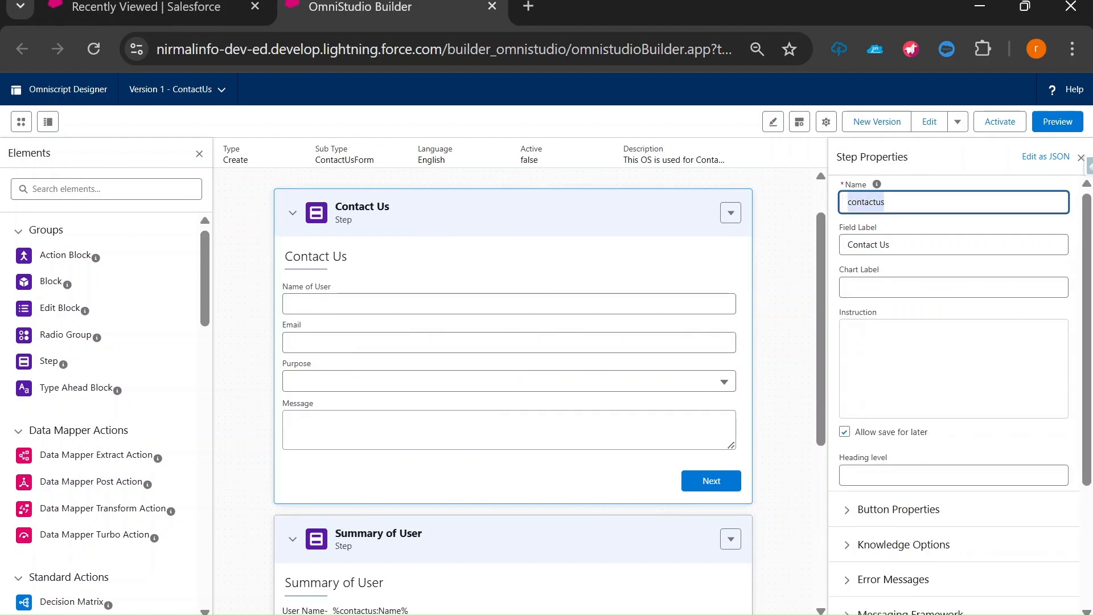
pyautogui.click(395, 335)
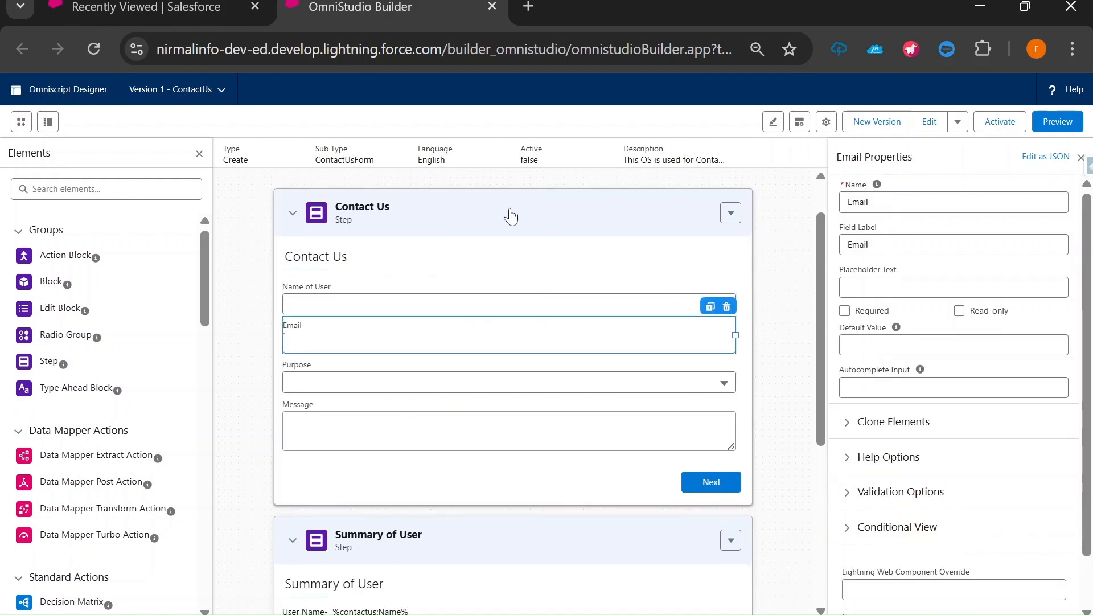
pyautogui.click(538, 215)
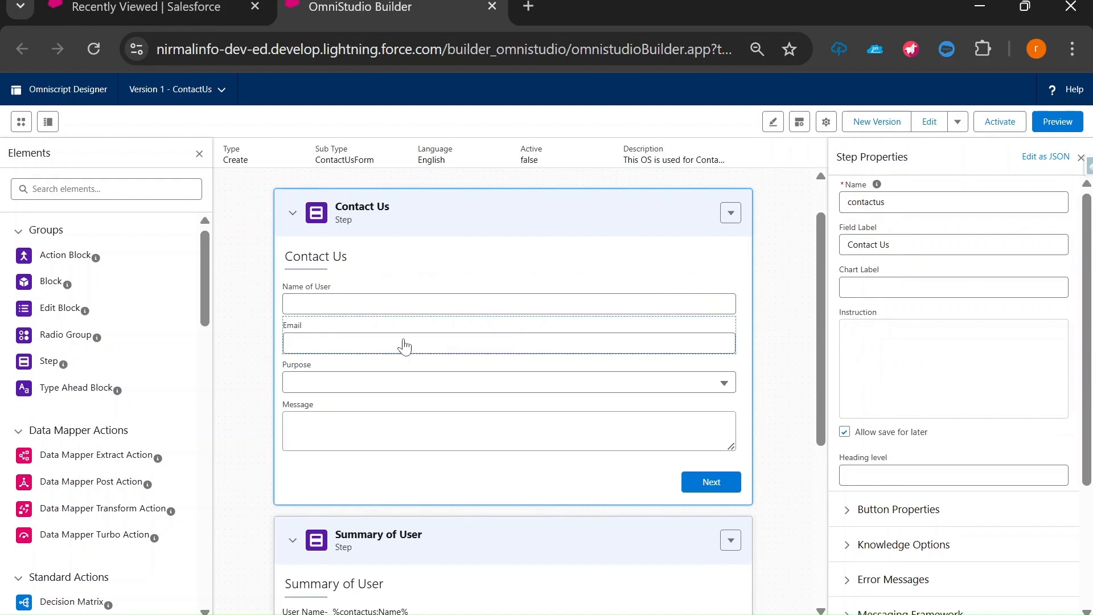
pyautogui.click(588, 336)
pyautogui.scroll(-5, 588, 334)
# Examine the Email merge-field syntax in the Summary of User text block's rich text, and close it without saving
pyautogui.click(473, 348)
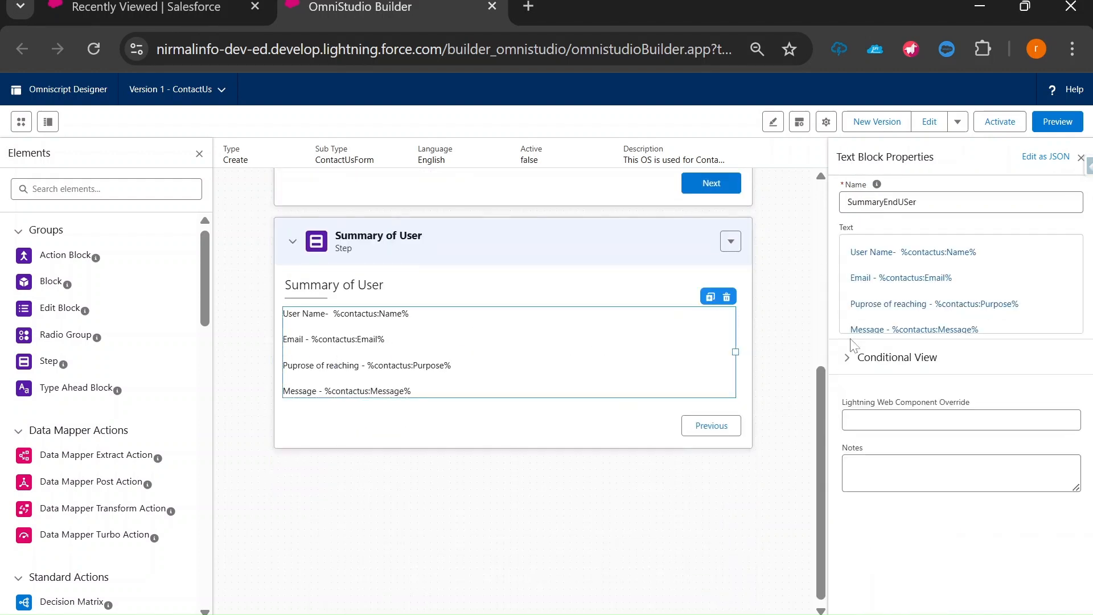
pyautogui.click(907, 288)
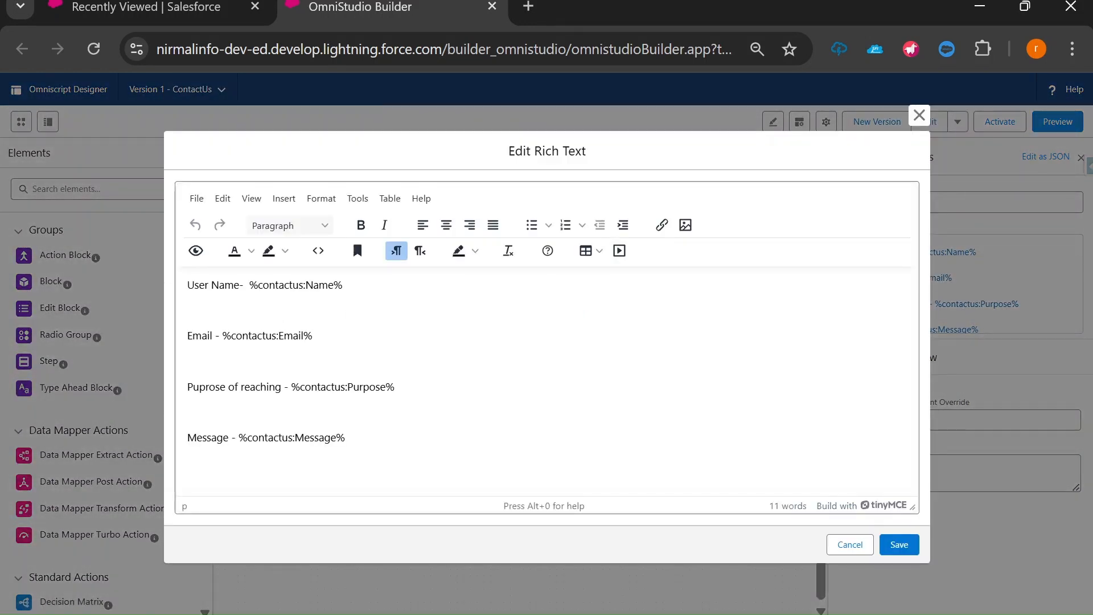
pyautogui.moveTo(231, 335); pyautogui.dragTo(293, 335)
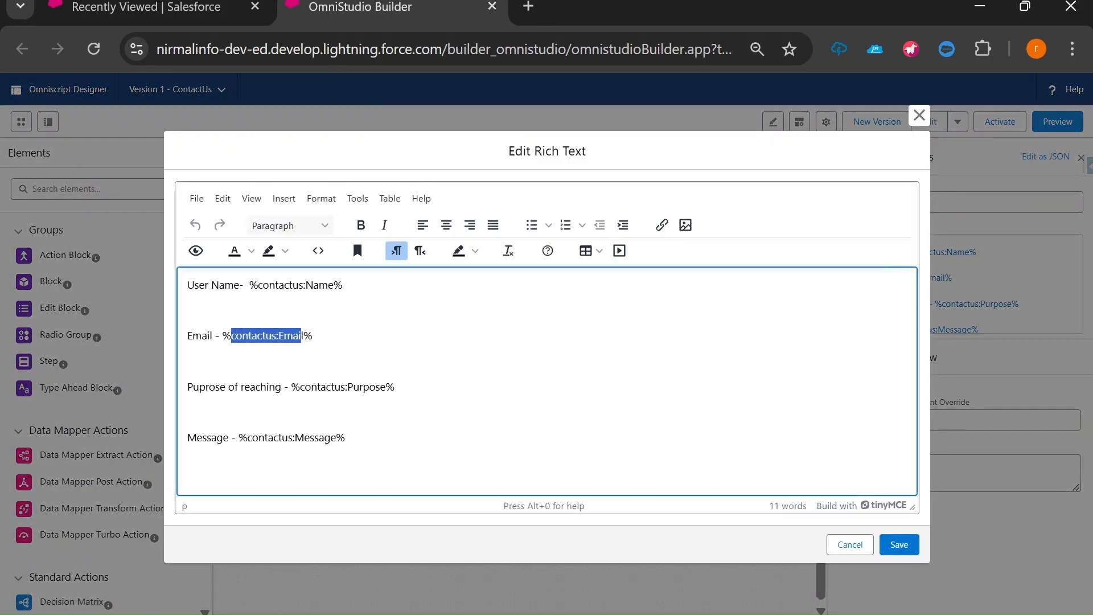
pyautogui.moveTo(301, 335); pyautogui.dragTo(222, 335)
pyautogui.click(222, 335)
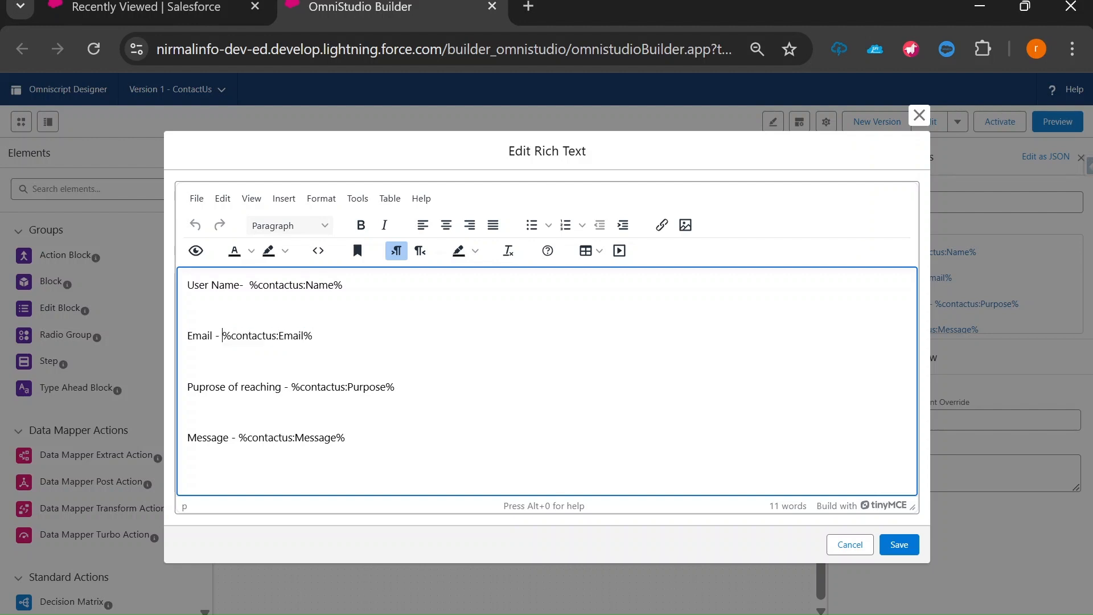
pyautogui.click(849, 544)
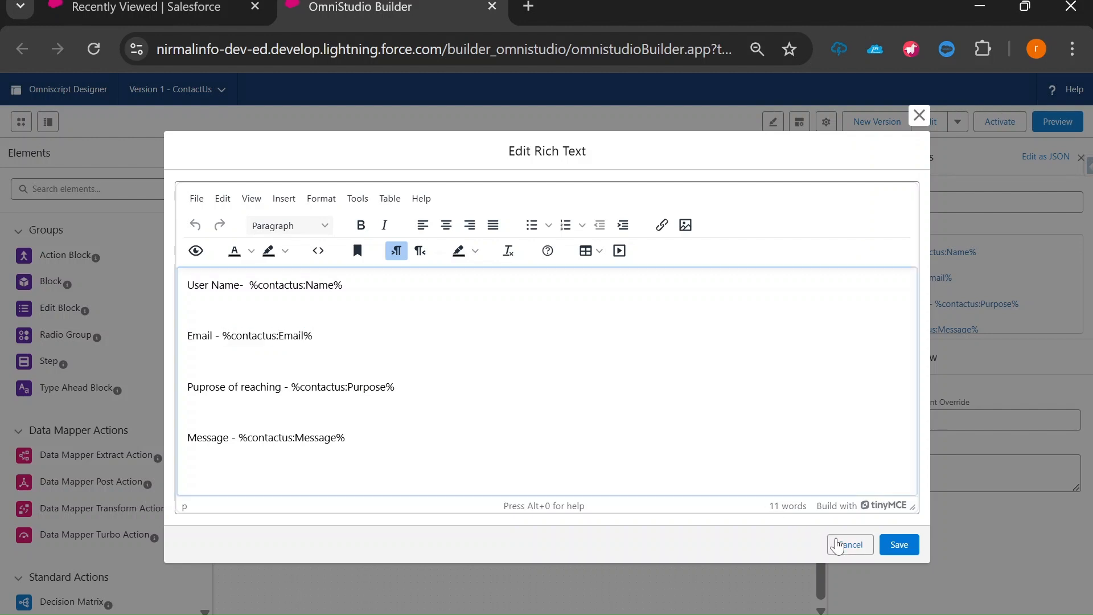
# Search the elements for "step" and add a Step below Summary of User
pyautogui.click(102, 189)
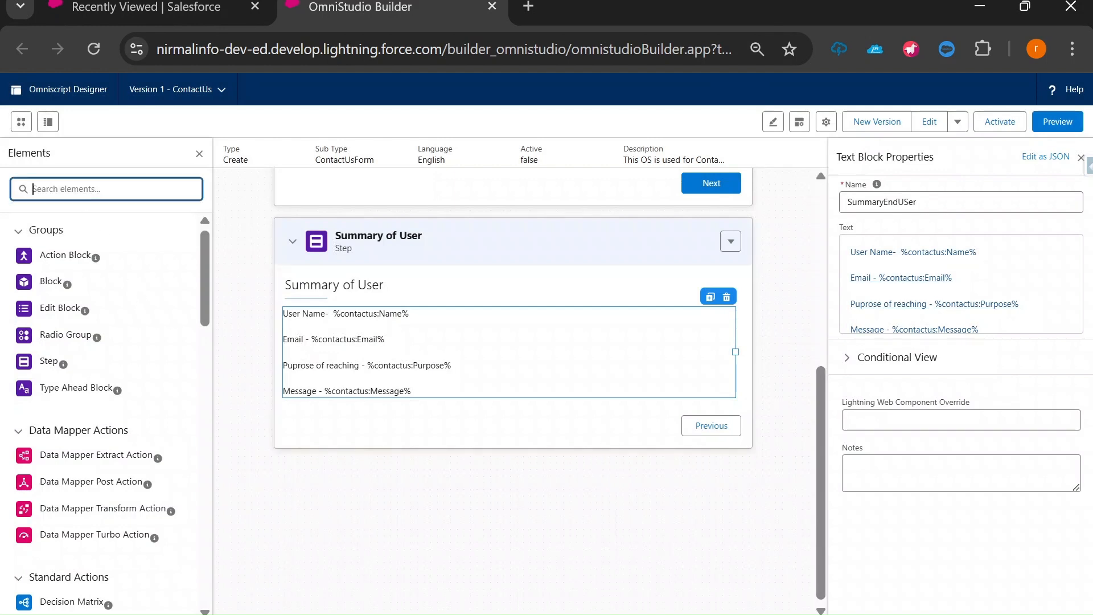
pyautogui.write('step')
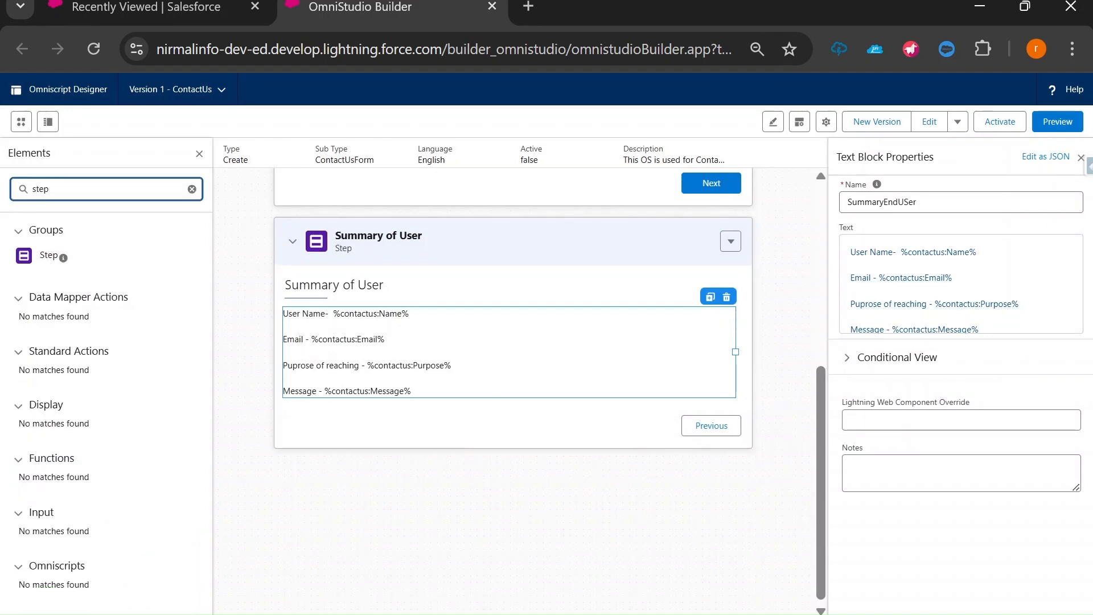
pyautogui.moveTo(48, 256); pyautogui.dragTo(413, 481)
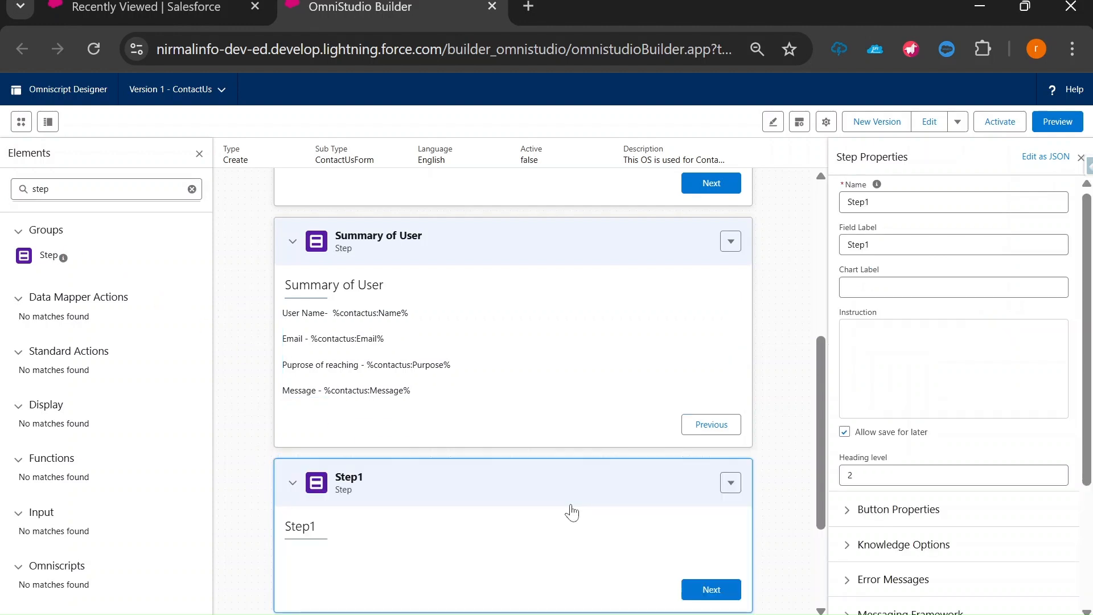
# Name the new step ProductEnquiry and set its field label to Product Enquiry
pyautogui.moveTo(879, 203); pyautogui.dragTo(844, 203)
pyautogui.write('ProductEnquiry')
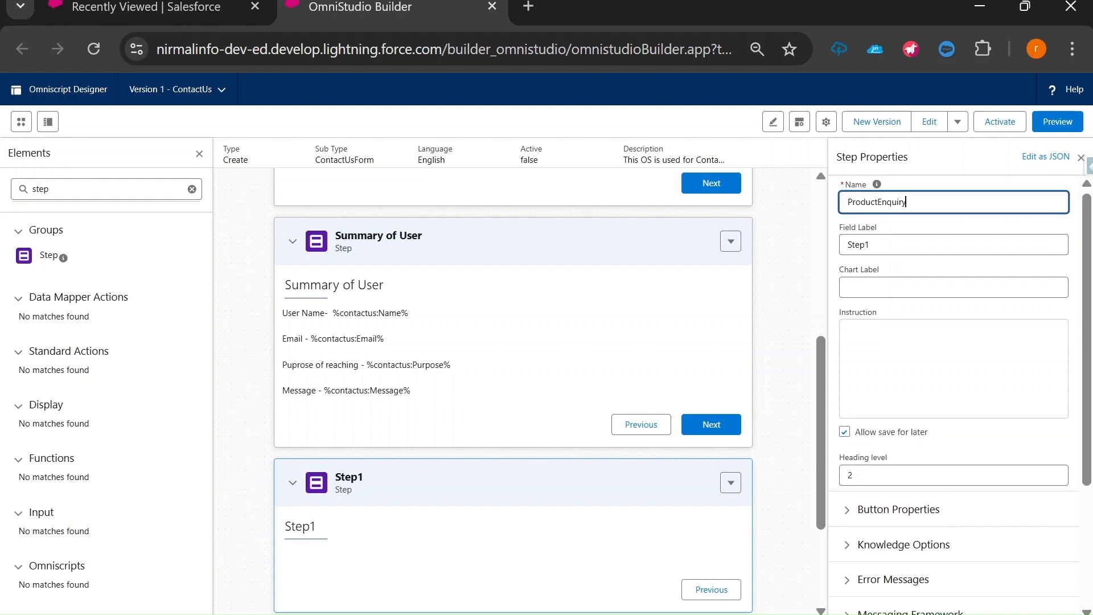
pyautogui.hotkey('ctrl', 'a')
pyautogui.hotkey('ctrl', 'c')
pyautogui.press('Tab')
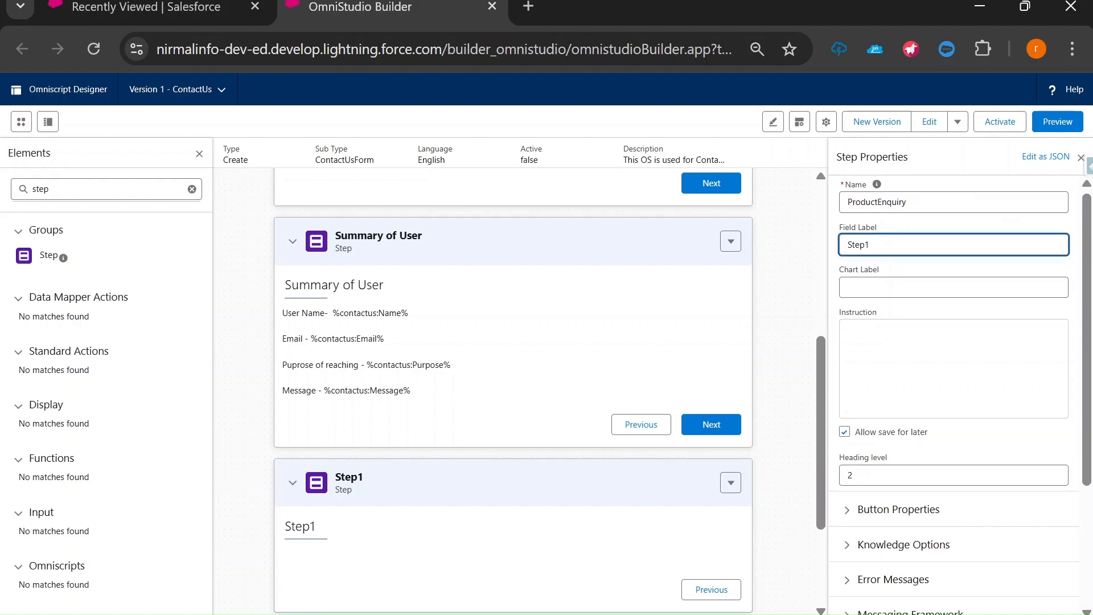
pyautogui.hotkey('ctrl', 'v')
pyautogui.click(880, 245)
# Duplicate the Product Enquiry step and name the copy JobEnquiry
pyautogui.scroll(-2, 514, 425)
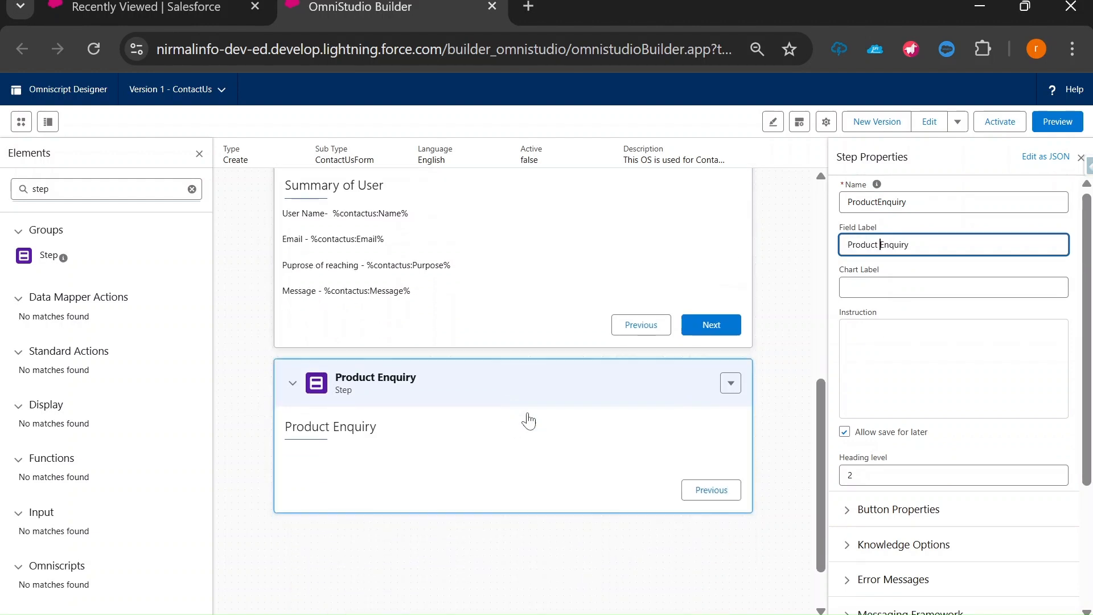
pyautogui.click(731, 384)
pyautogui.click(700, 410)
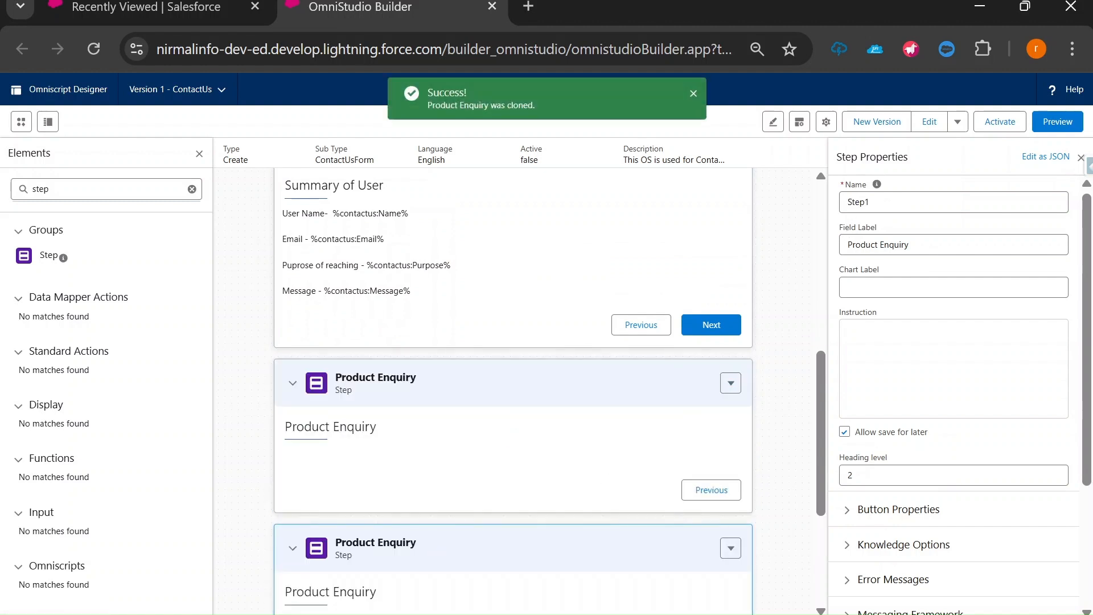
pyautogui.moveTo(868, 202); pyautogui.dragTo(826, 210)
pyautogui.write('ProductEnquiry')
pyautogui.moveTo(892, 203); pyautogui.dragTo(841, 205)
pyautogui.write('JobEnquiry')
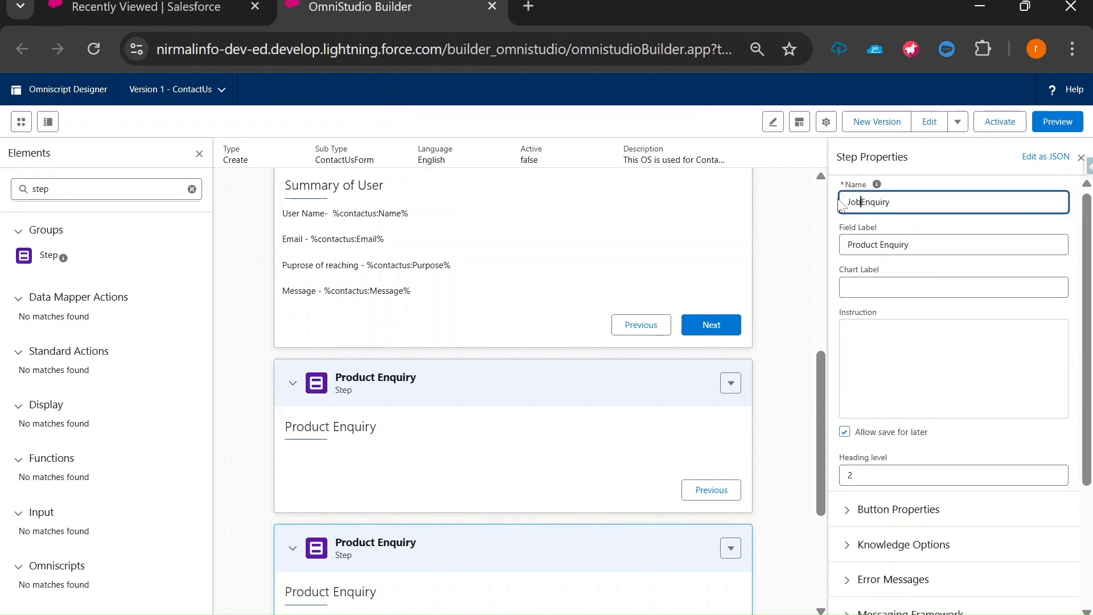
# Set the field label of the JobEnquiry step to Job Enquiry
pyautogui.moveTo(877, 245); pyautogui.dragTo(801, 238)
pyautogui.press('Delete')
pyautogui.press('Delete')
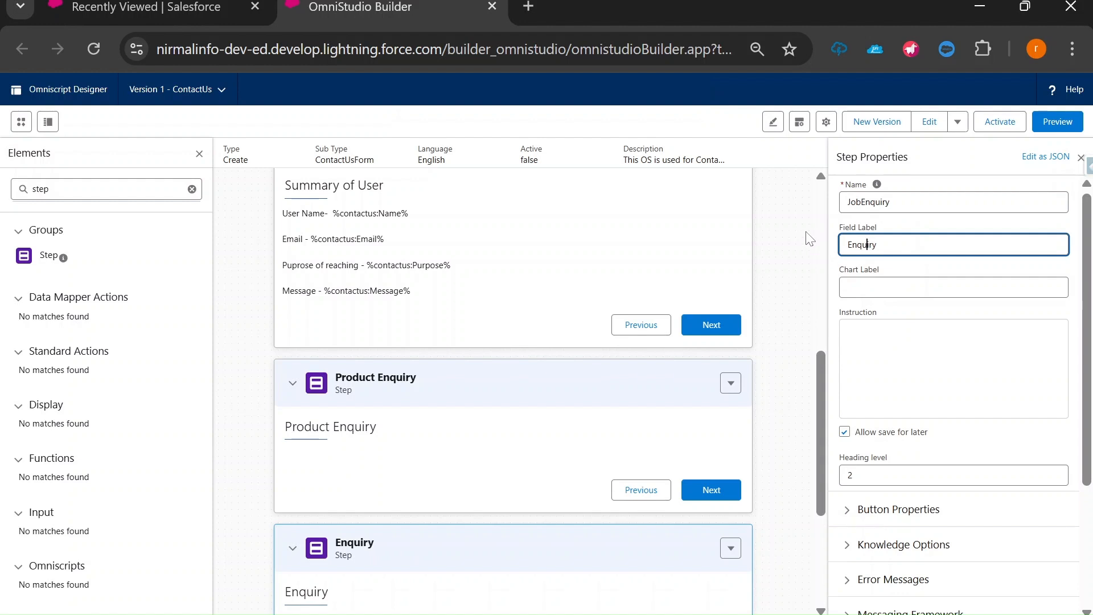
pyautogui.write('Job')
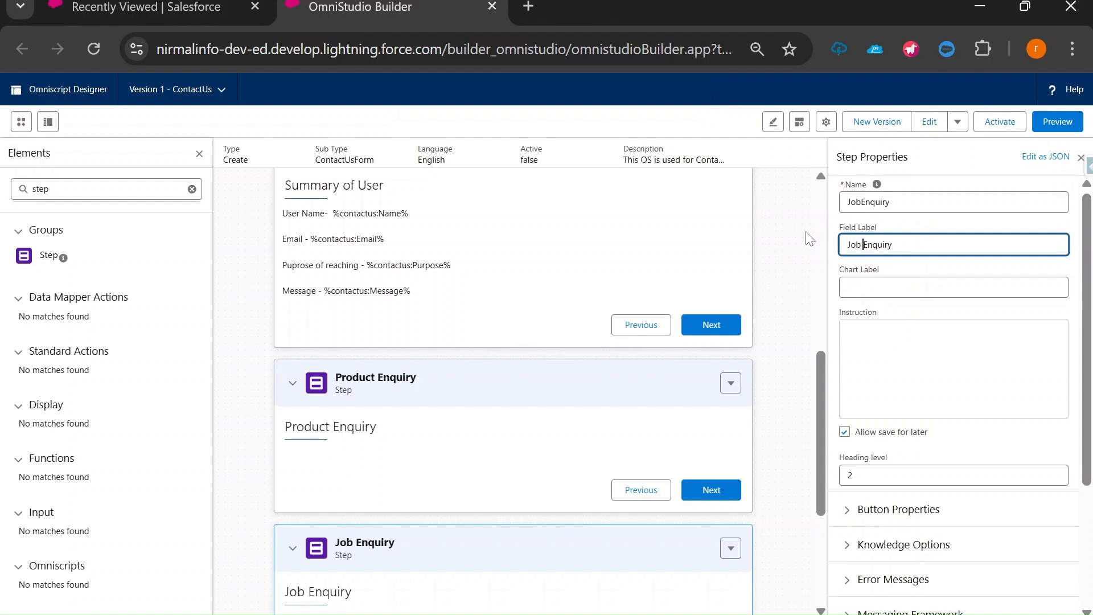
# Duplicate the Job Enquiry step and name the copy SupportEnquiry
pyautogui.scroll(-4, 675, 338)
pyautogui.click(730, 329)
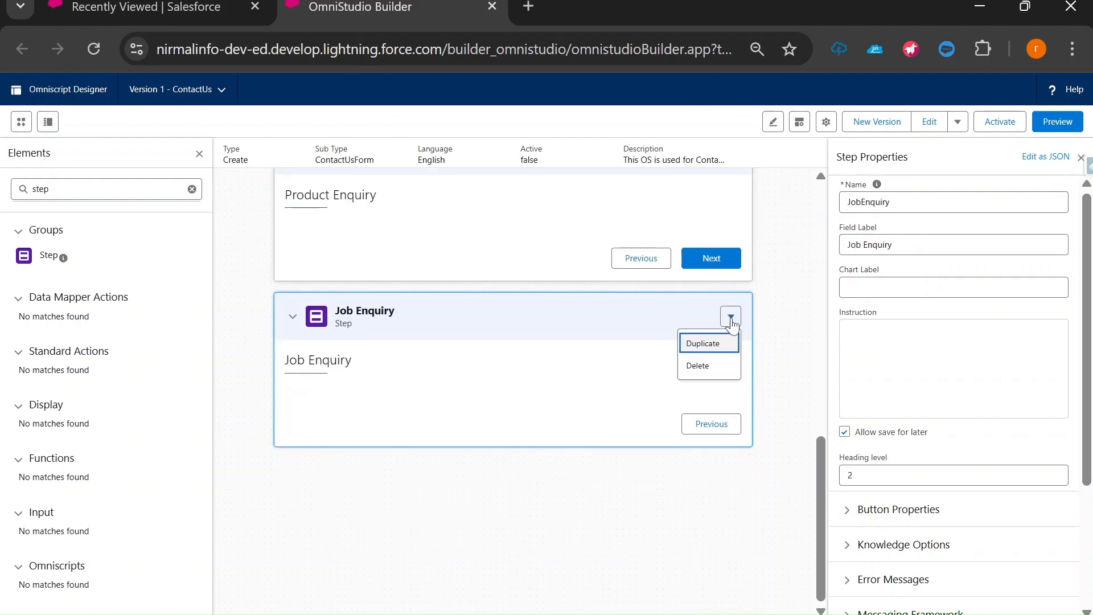
pyautogui.click(709, 346)
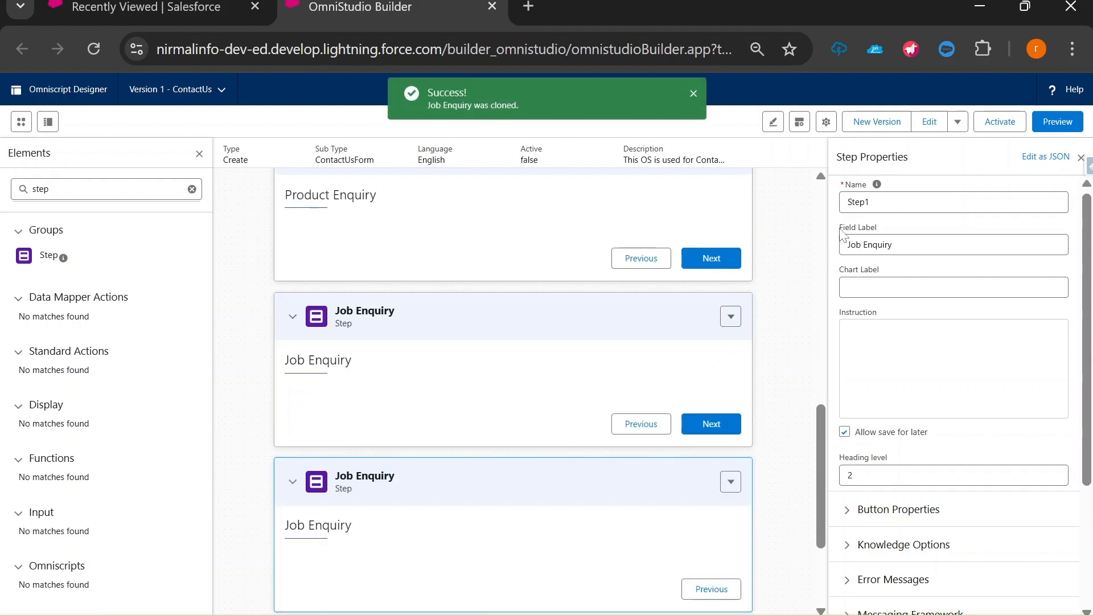
pyautogui.moveTo(879, 203); pyautogui.dragTo(809, 200)
pyautogui.hotkey('ctrl', 'v')
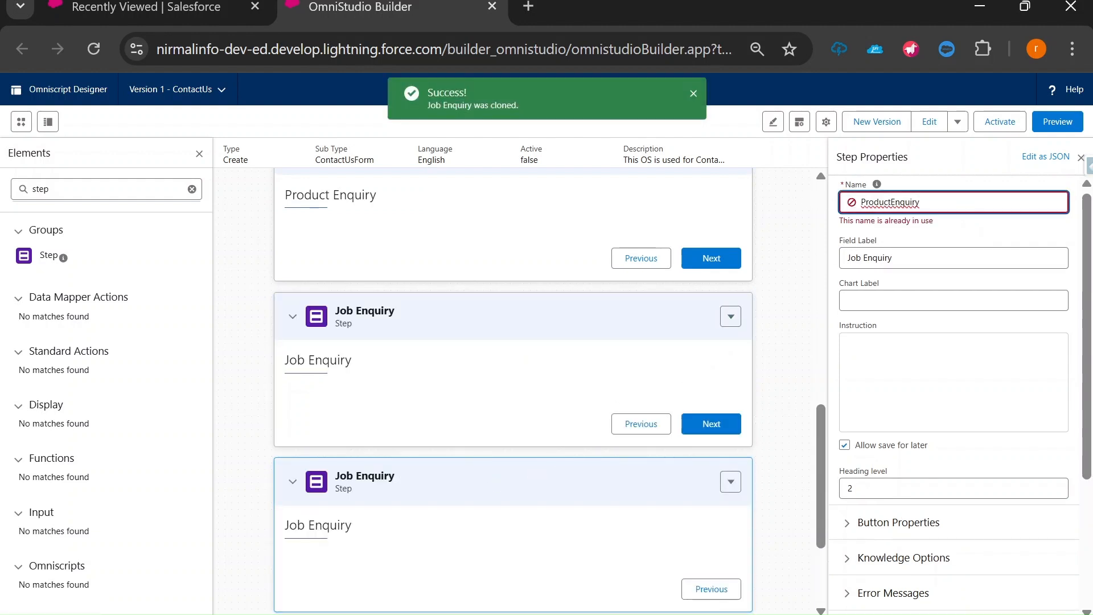
pyautogui.moveTo(887, 203); pyautogui.dragTo(828, 200)
pyautogui.write('SupportEnqui')
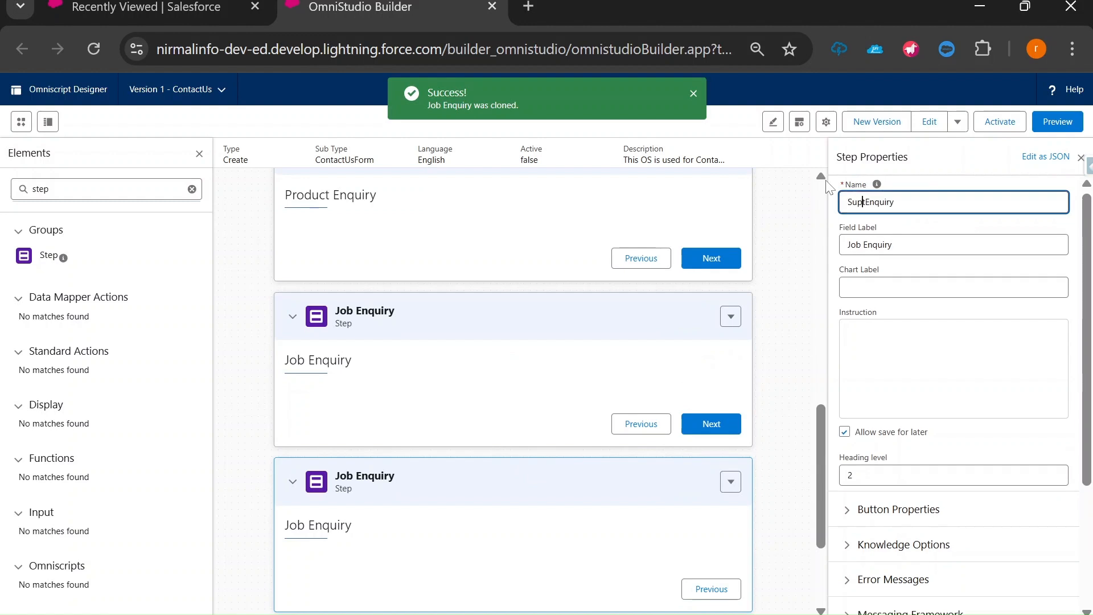
pyautogui.write('r')
# Set the field label of the SupportEnquiry step to Support Enquiry, reusing the copied step name
pyautogui.hotkey('ctrl', 'a')
pyautogui.hotkey('ctrl', 'c')
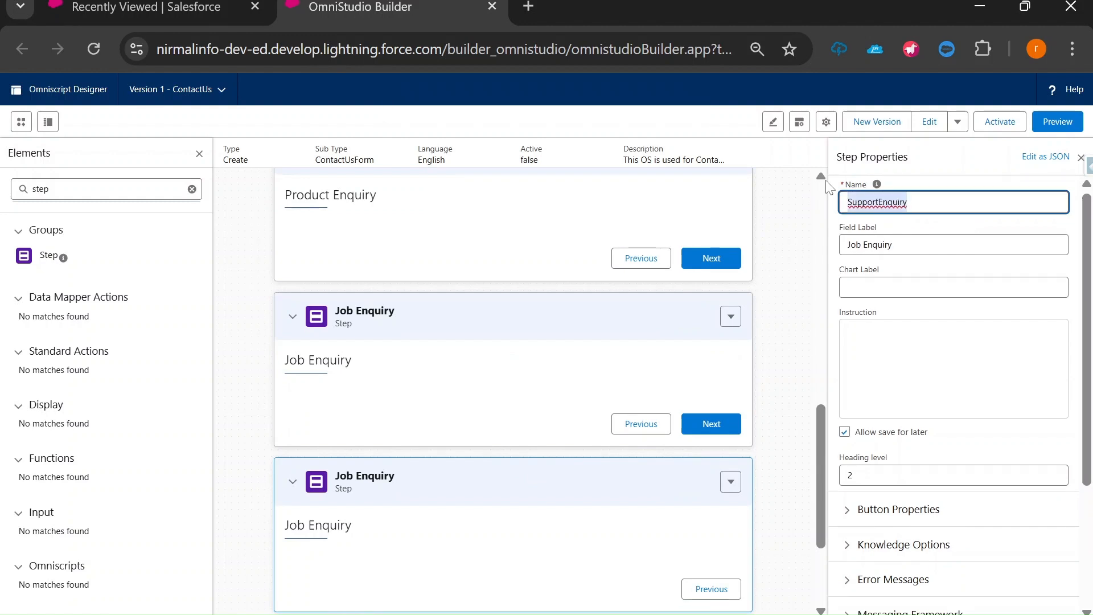
pyautogui.moveTo(861, 246); pyautogui.dragTo(827, 250)
pyautogui.hotkey('ctrl', 'v')
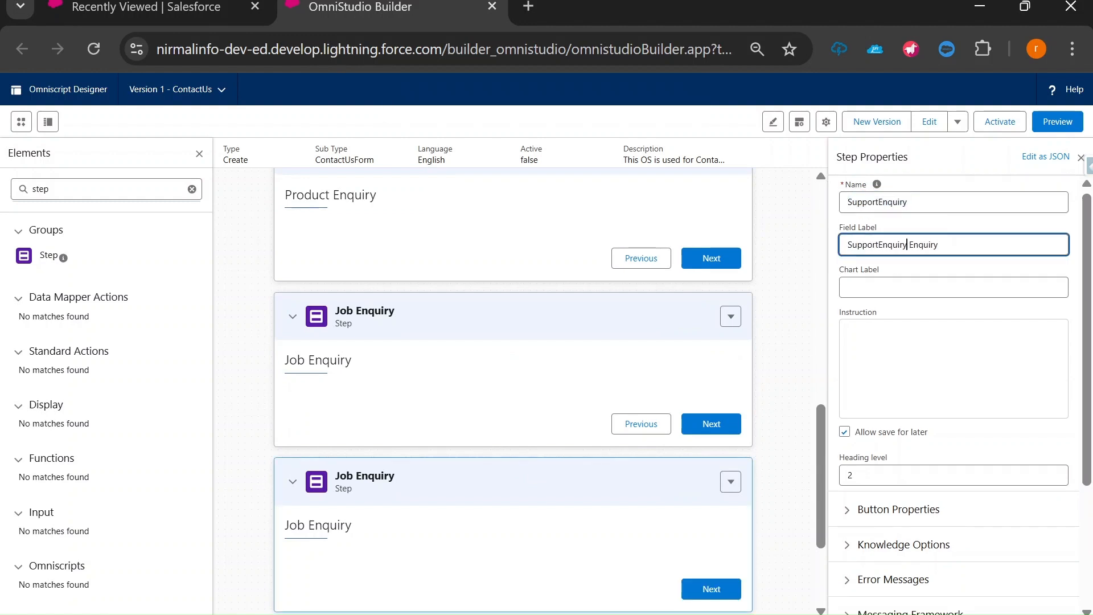
pyautogui.press('BackSpace')
pyautogui.press('BackSpace')
pyautogui.press('BackSpace')
pyautogui.press('BackSpace')
pyautogui.press('BackSpace')
pyautogui.press('BackSpace')
pyautogui.press('BackSpace')
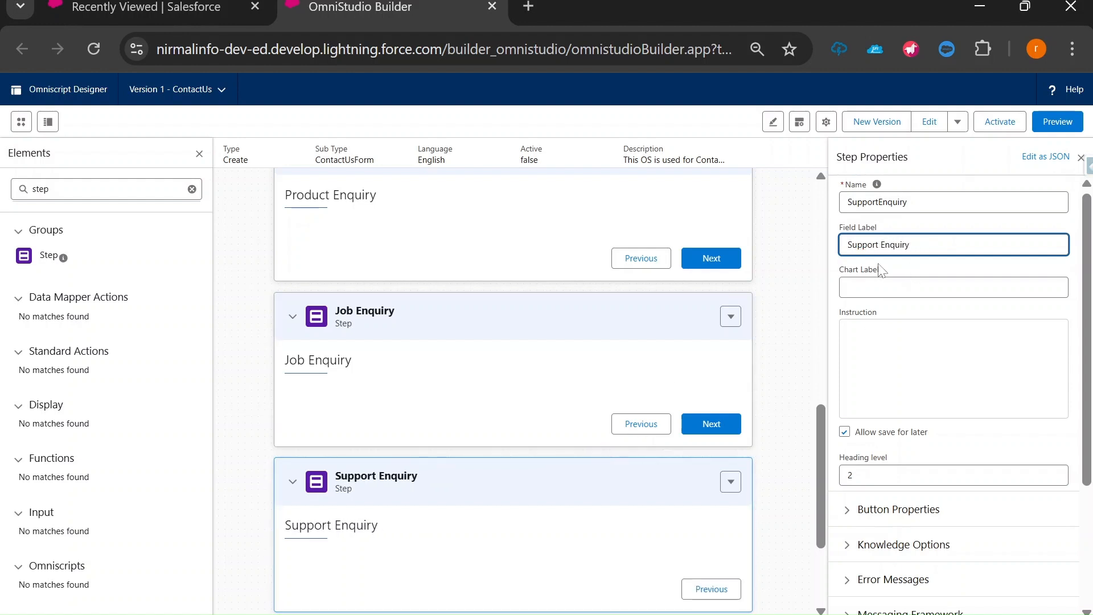
# Change the last step's field label to Support Request and its name to SupportRequest
pyautogui.hotkey('shift', 'End')
pyautogui.write('Request')
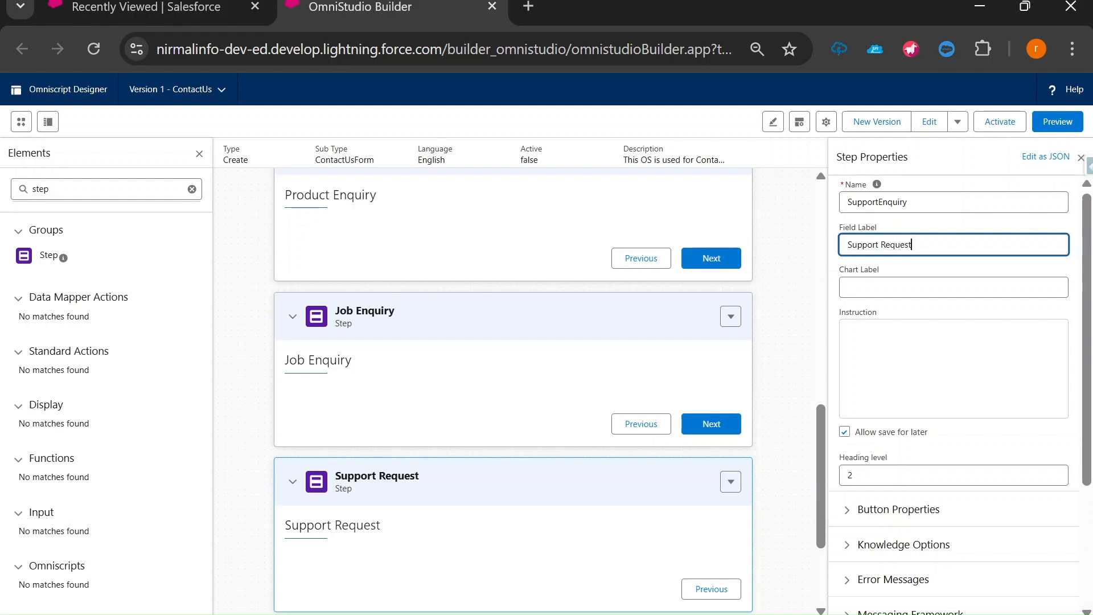
pyautogui.doubleClick(904, 202)
pyautogui.press('End')
pyautogui.press('BackSpace')
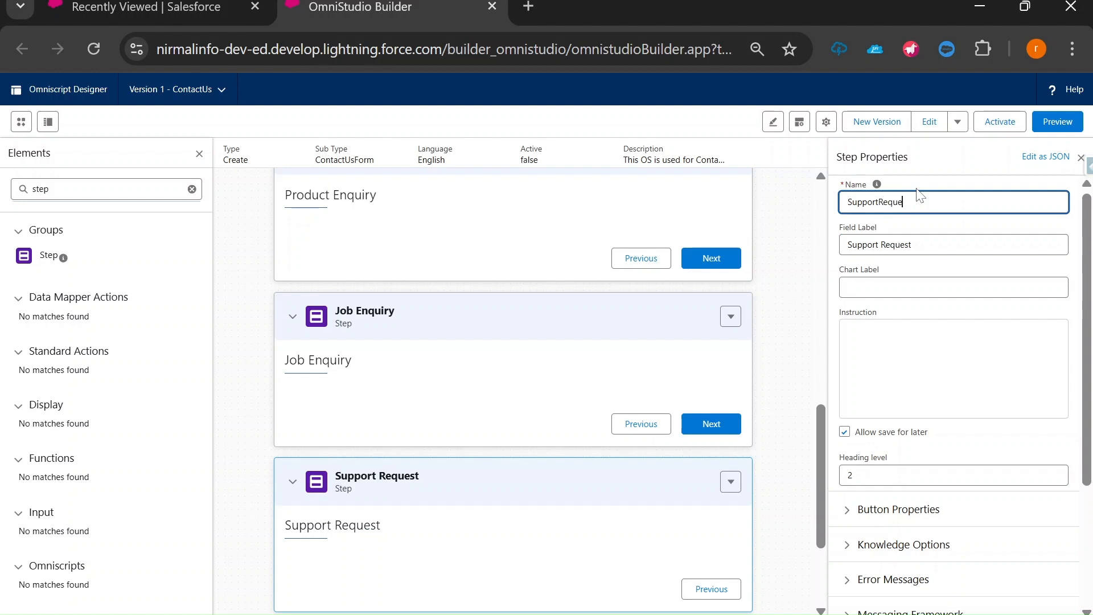
# Preview the Omniscript, choose Job Enquiry as the Purpose, and advance to the Summary of User step
pyautogui.scroll(5, 477, 340)
pyautogui.click(1058, 122)
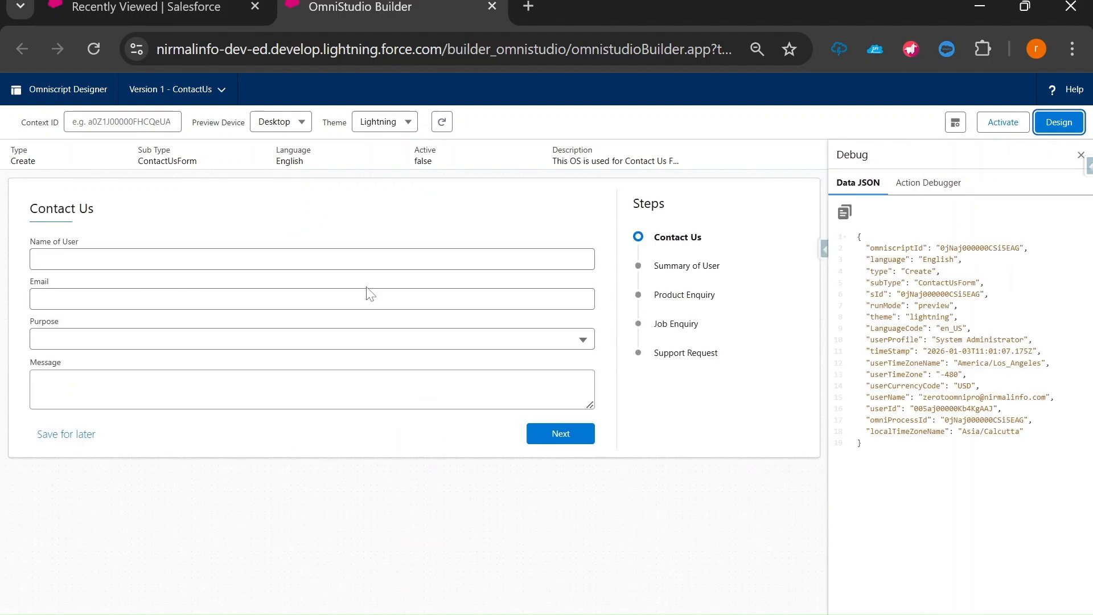
pyautogui.click(147, 339)
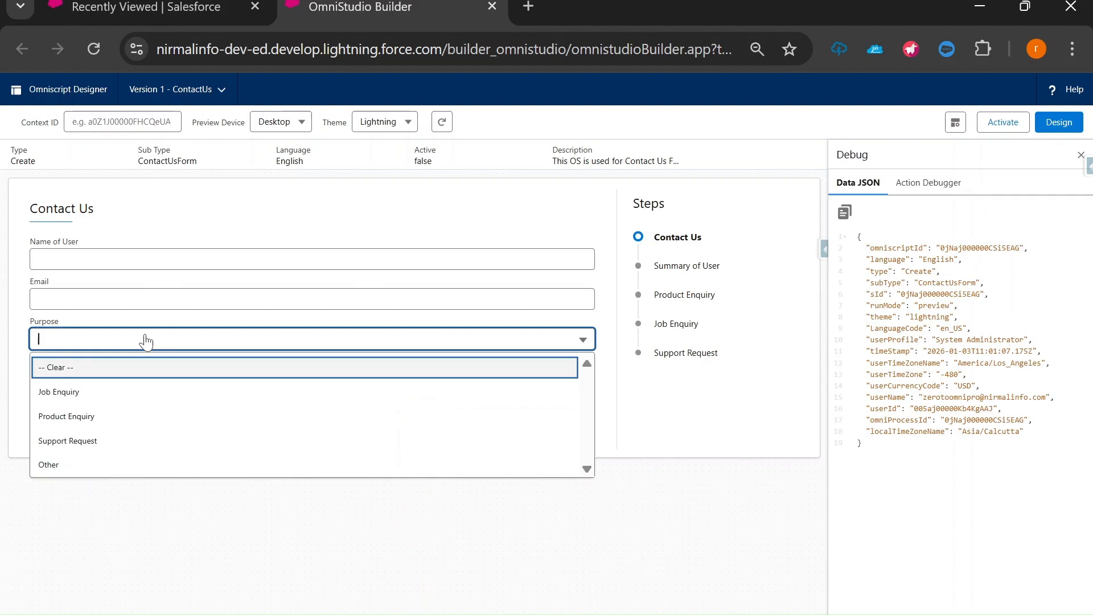
pyautogui.click(132, 403)
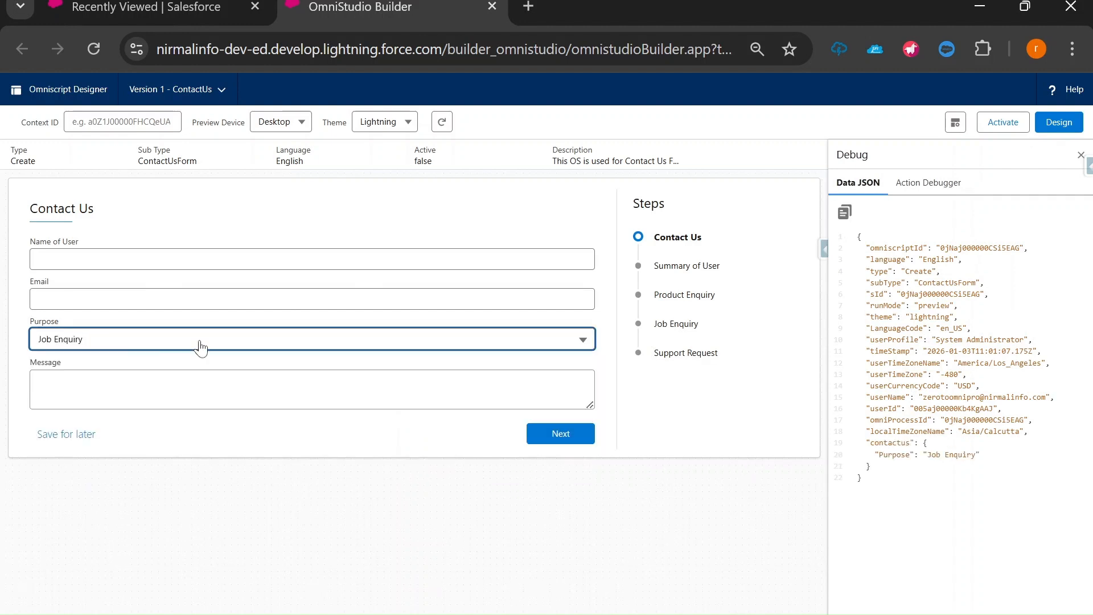
pyautogui.click(553, 435)
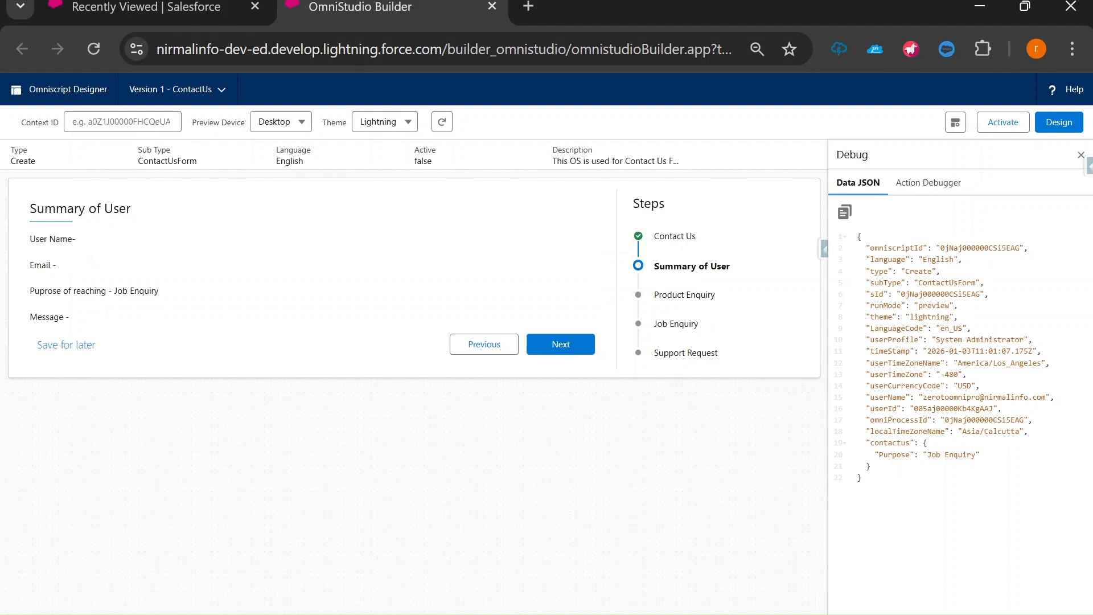
# Check the chosen purpose in the summary and advance through the Product Enquiry step to Job Enquiry
pyautogui.moveTo(115, 292); pyautogui.dragTo(193, 305)
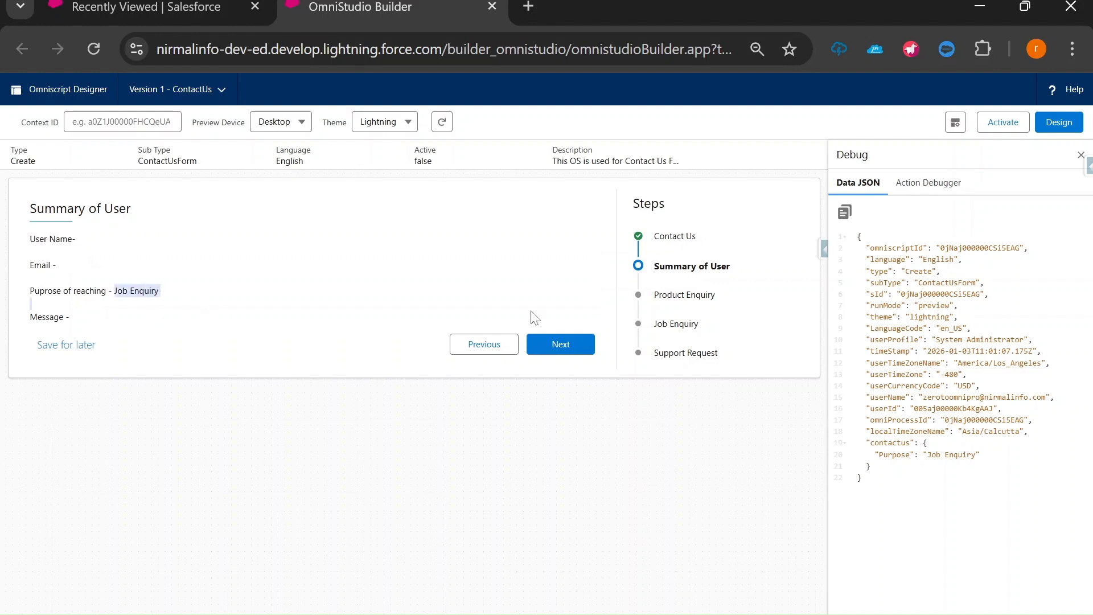
pyautogui.click(580, 345)
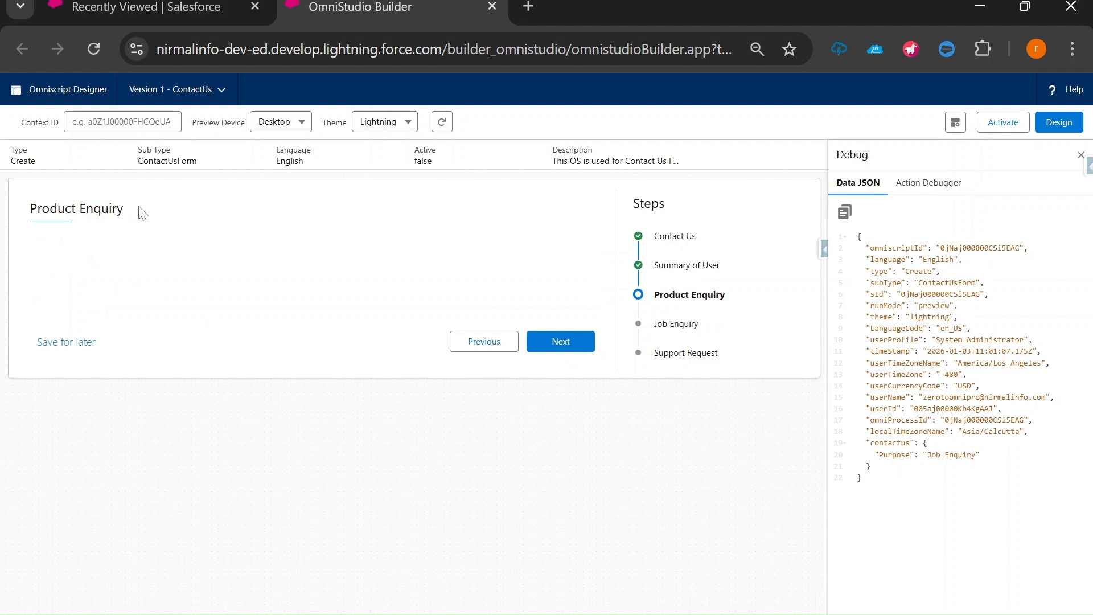
pyautogui.moveTo(29, 210); pyautogui.dragTo(136, 216)
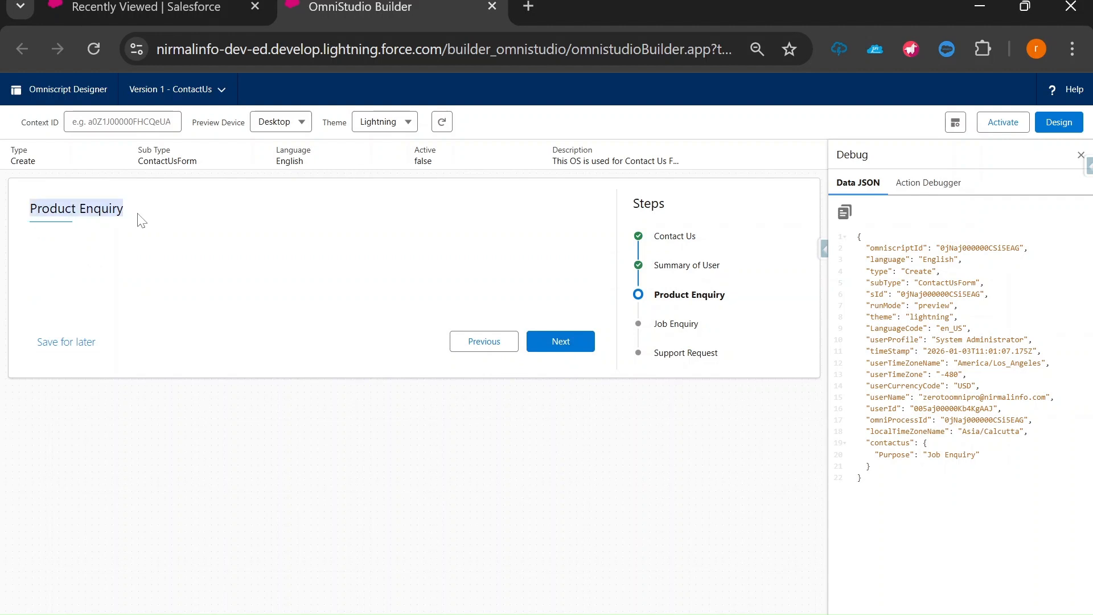
pyautogui.click(531, 345)
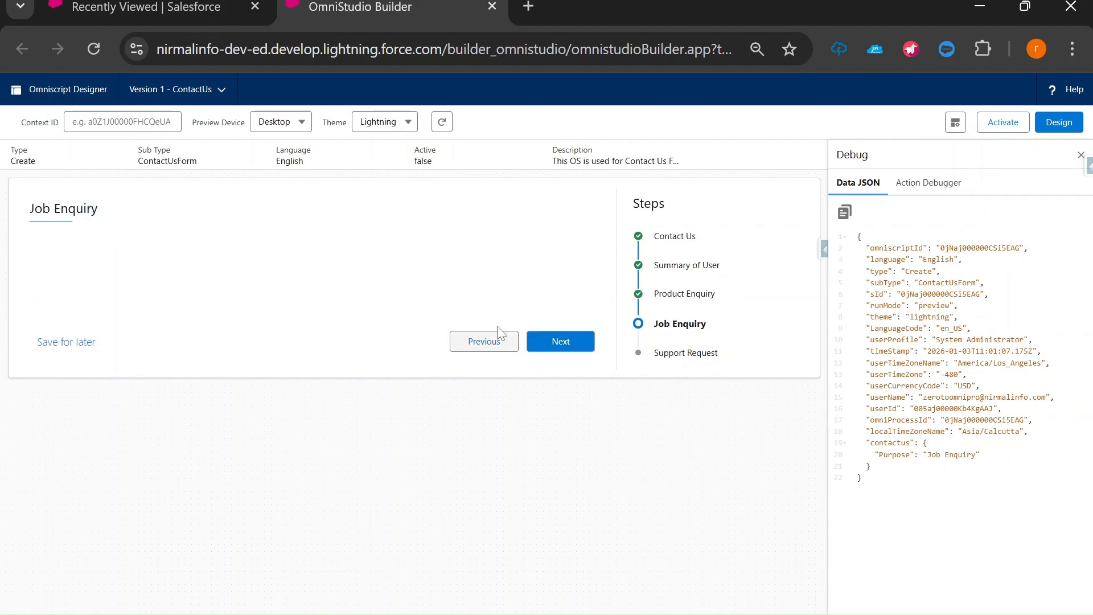
# Advance the preview from Job Enquiry to Support Request and return through the earlier steps to Contact Us
pyautogui.moveTo(32, 205); pyautogui.dragTo(115, 221)
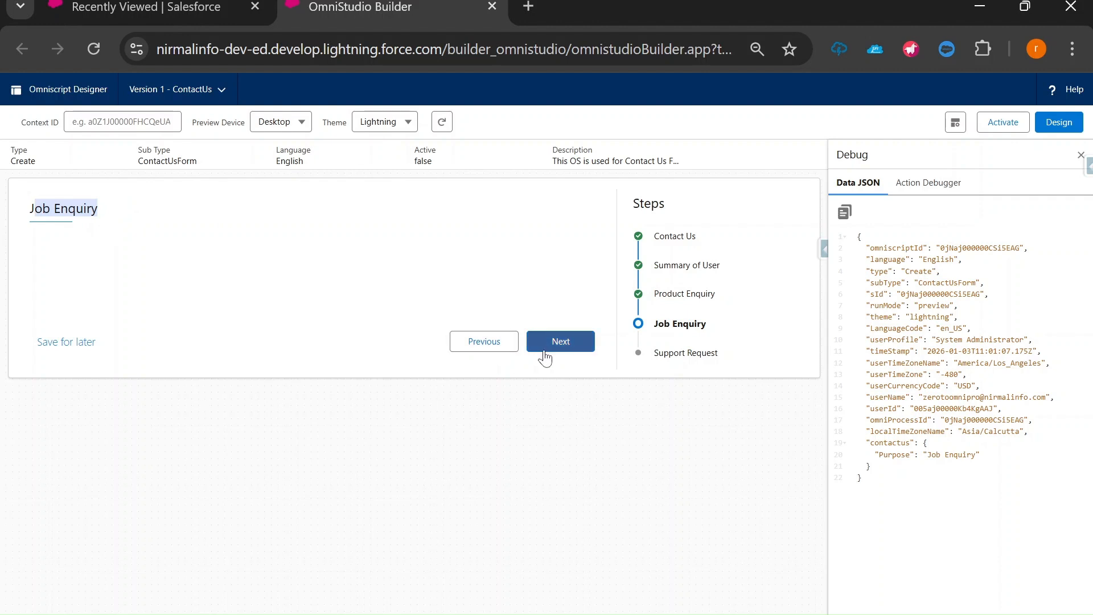
pyautogui.click(543, 347)
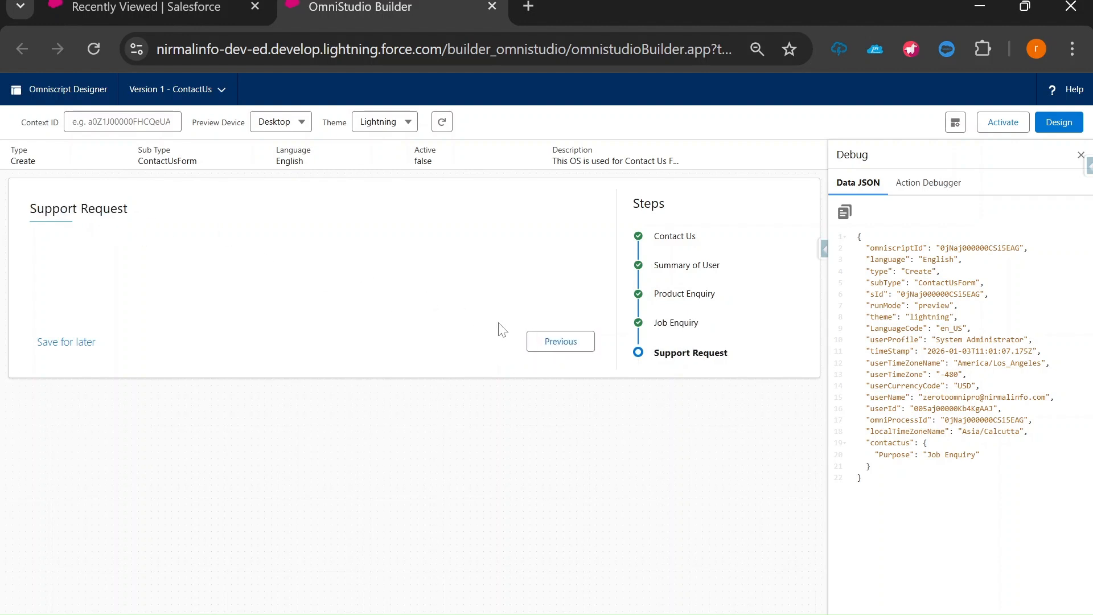
pyautogui.click(558, 343)
pyautogui.click(470, 346)
pyautogui.click(470, 346)
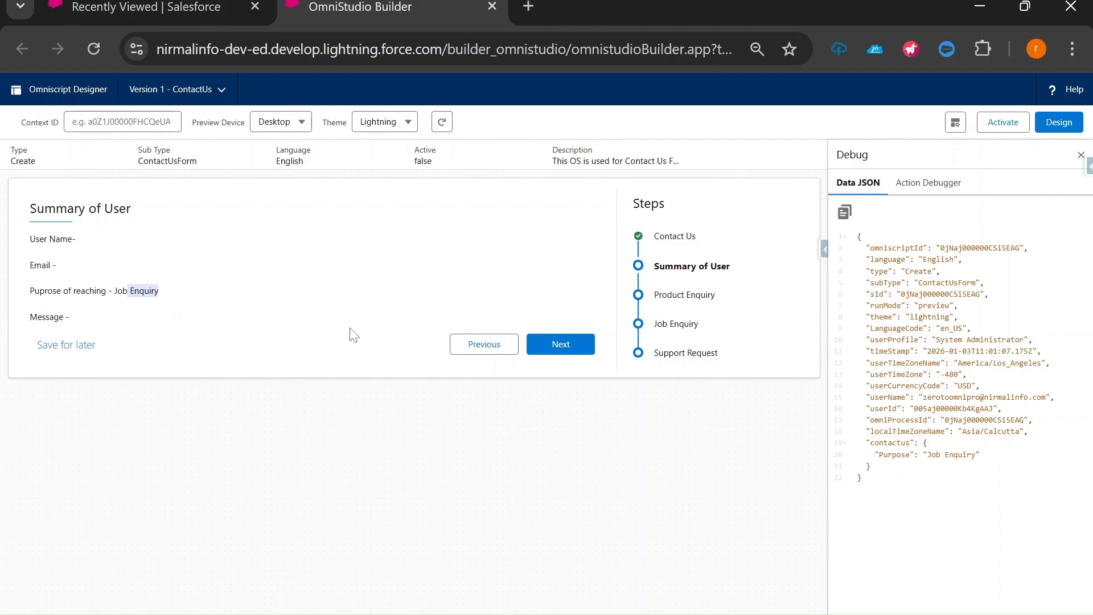
pyautogui.click(476, 346)
# Choose Product Enquiry as the Purpose and advance the preview through all the steps to Support Request
pyautogui.click(119, 349)
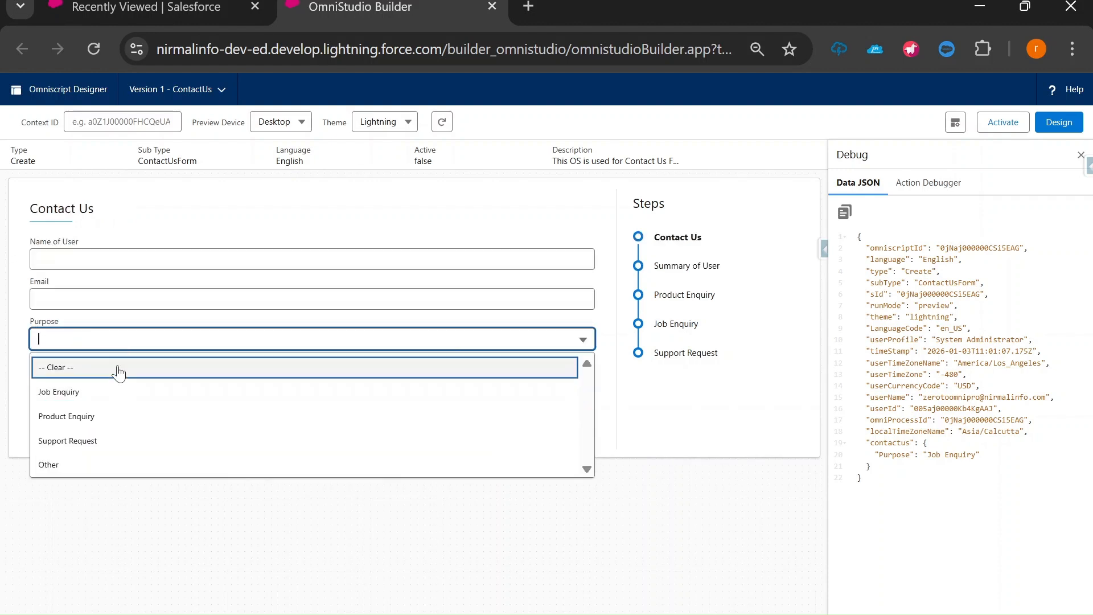
pyautogui.click(108, 415)
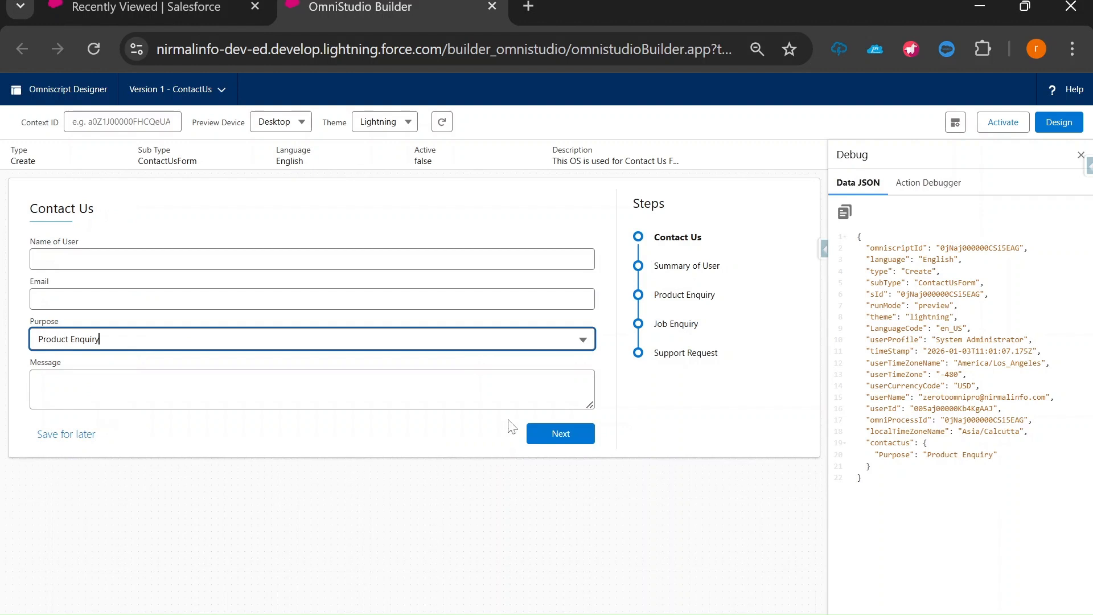
pyautogui.click(553, 440)
pyautogui.click(556, 345)
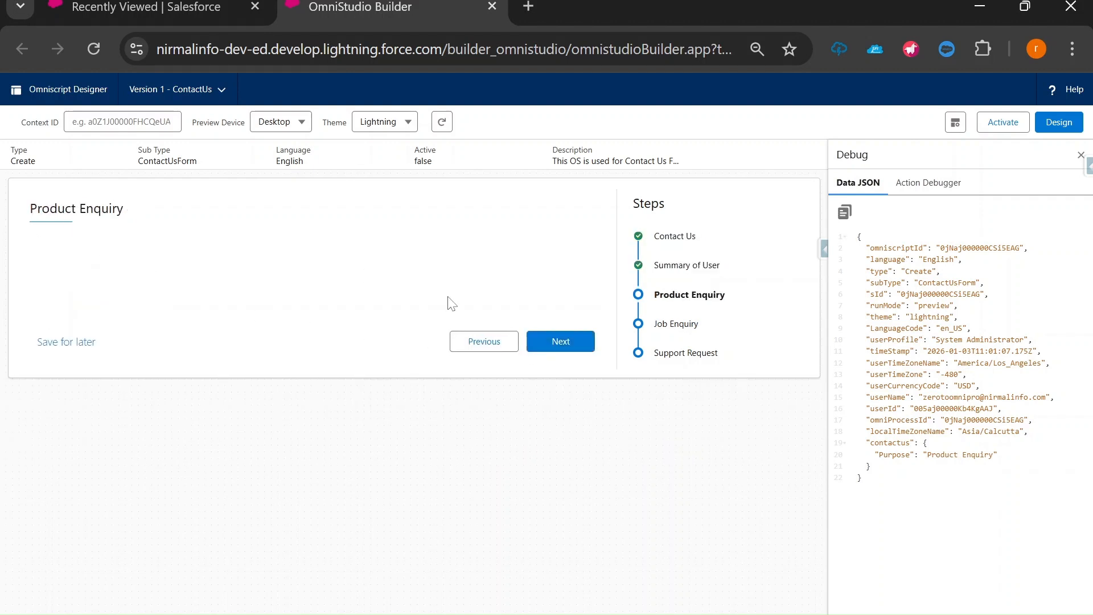
pyautogui.click(556, 345)
pyautogui.click(557, 345)
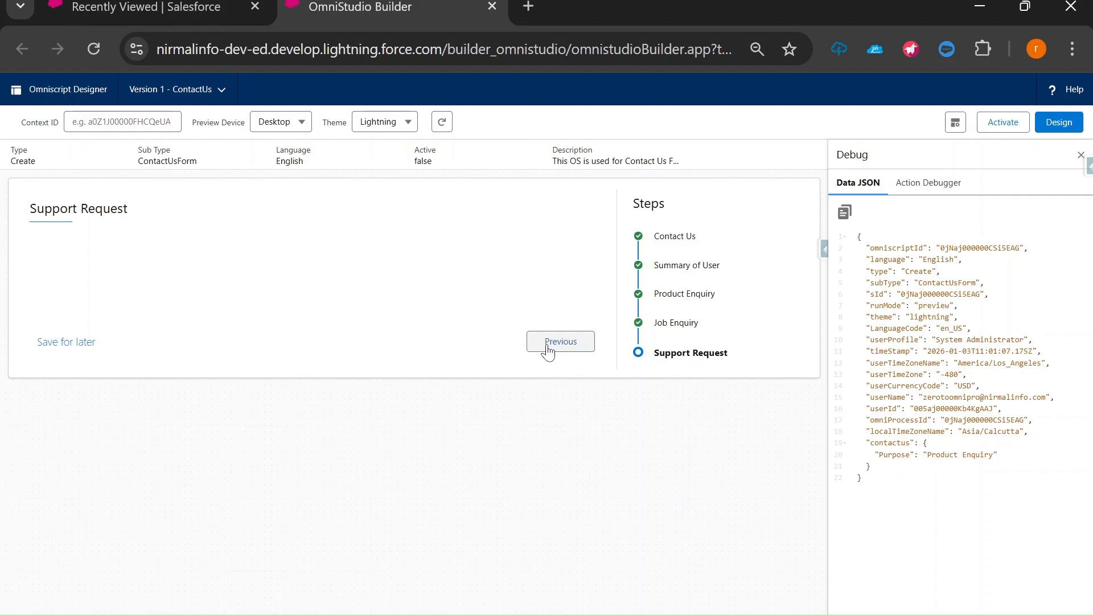
# Go back to Summary of User, check the chosen purpose, and advance past Product Enquiry to Job Enquiry
pyautogui.click(546, 350)
pyautogui.click(471, 346)
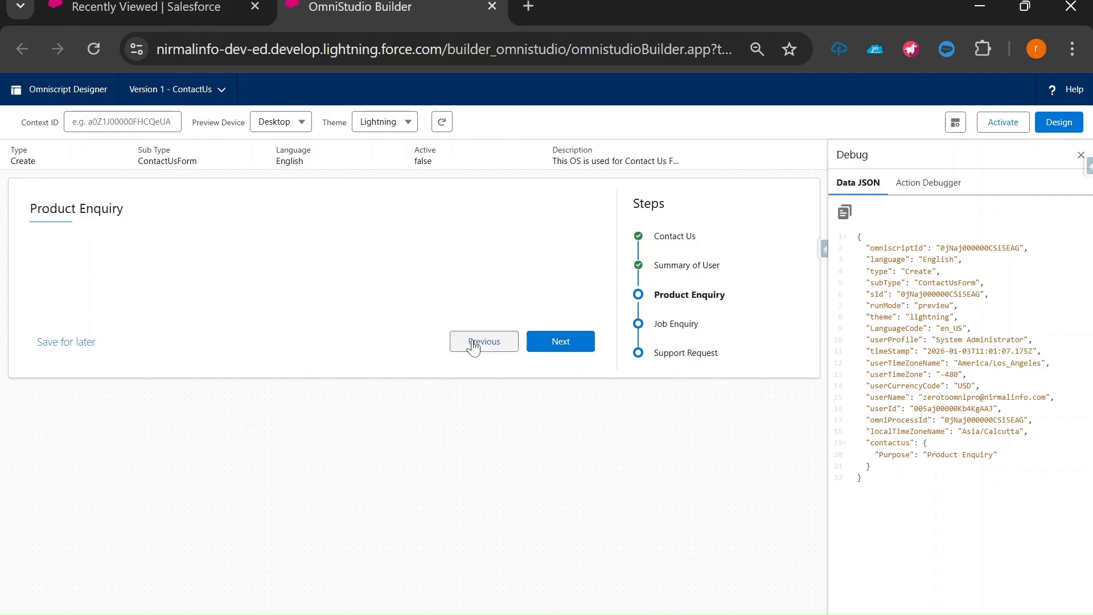
pyautogui.click(473, 347)
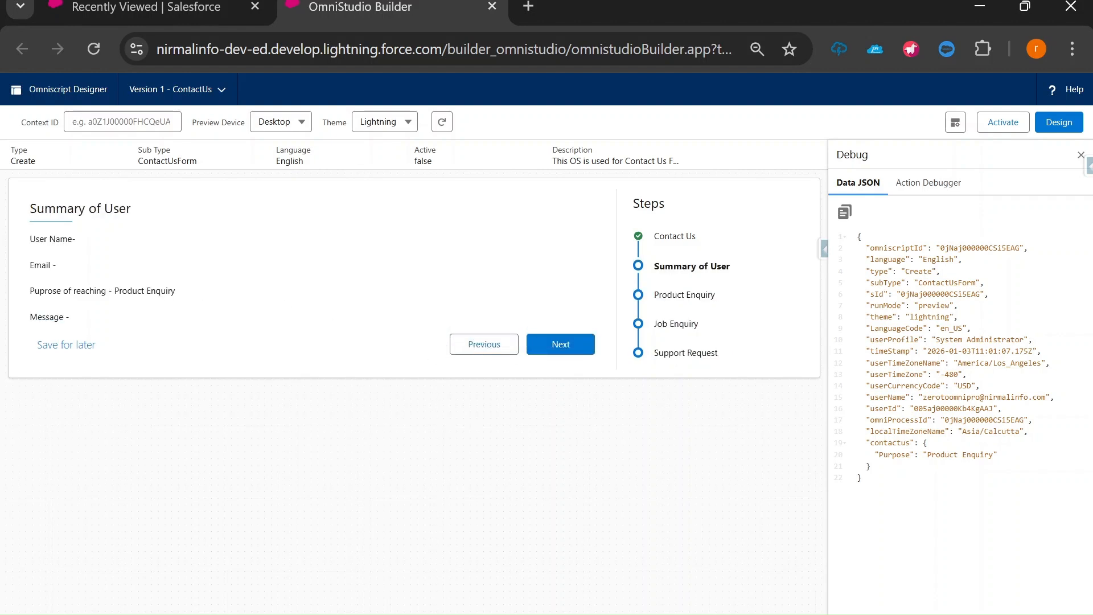
pyautogui.moveTo(114, 290); pyautogui.dragTo(185, 306)
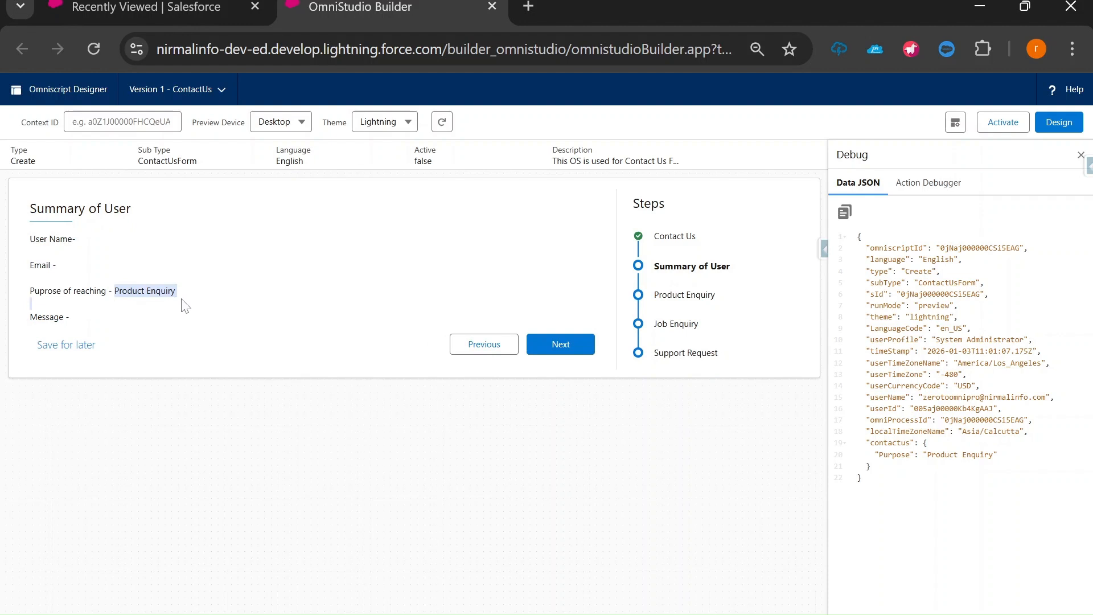
pyautogui.click(552, 348)
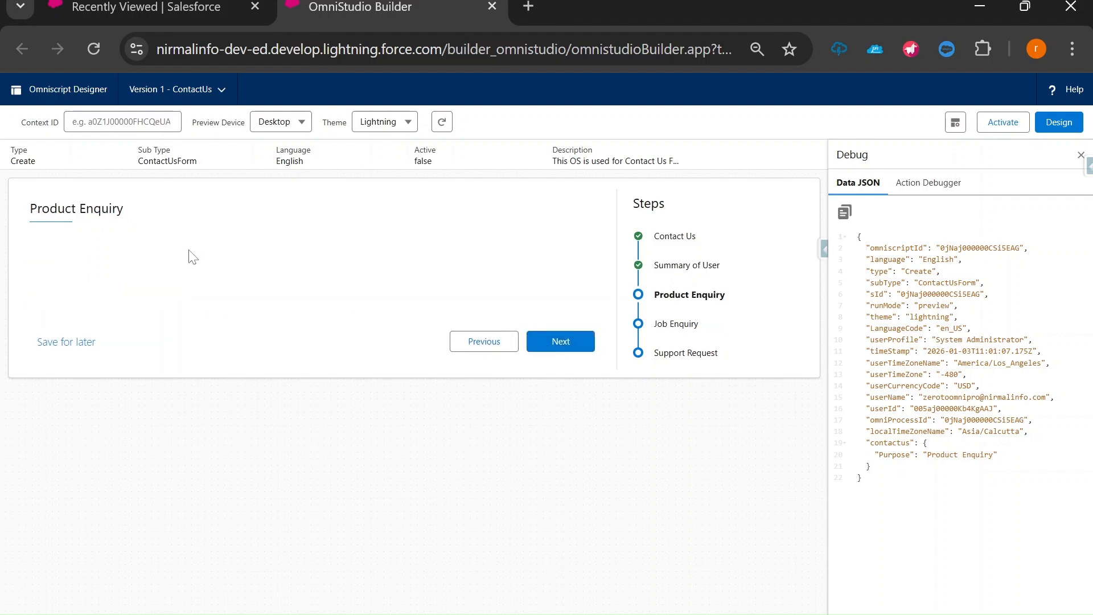
pyautogui.click(584, 344)
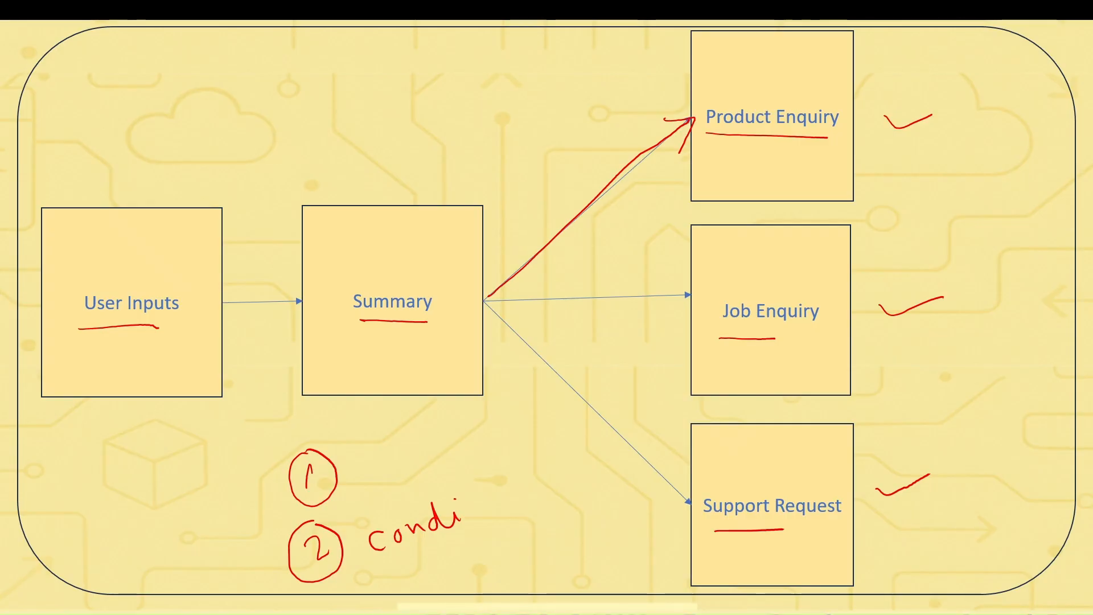
pyautogui.moveTo(881, 123); pyautogui.dragTo(954, 118)
pyautogui.moveTo(877, 306); pyautogui.dragTo(952, 292)
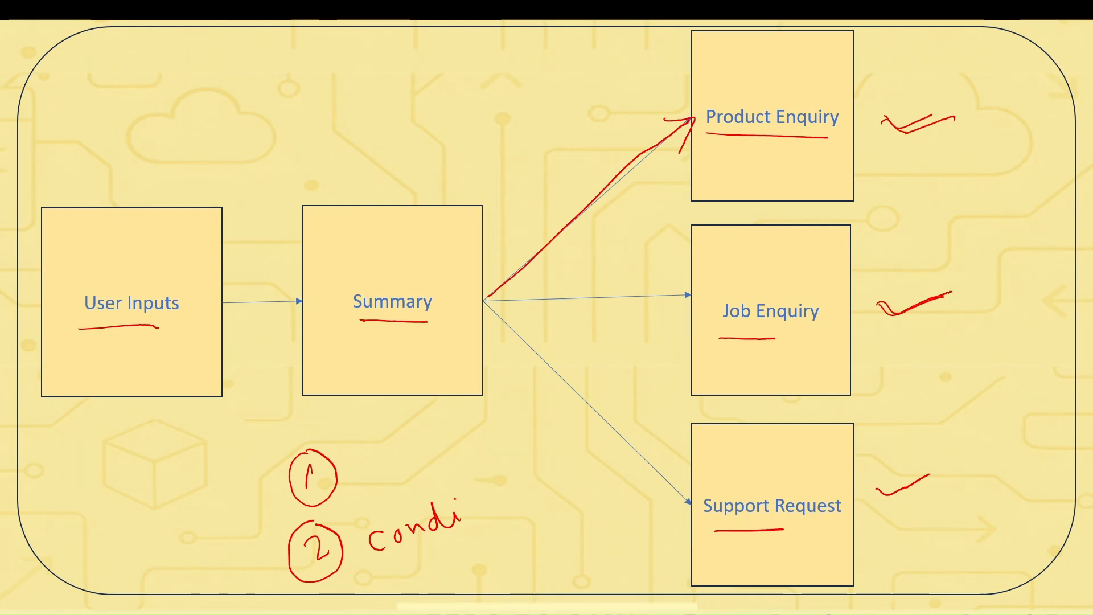
pyautogui.moveTo(875, 486); pyautogui.dragTo(931, 464)
pyautogui.moveTo(411, 556); pyautogui.dragTo(467, 533)
pyautogui.moveTo(395, 577); pyautogui.dragTo(472, 535)
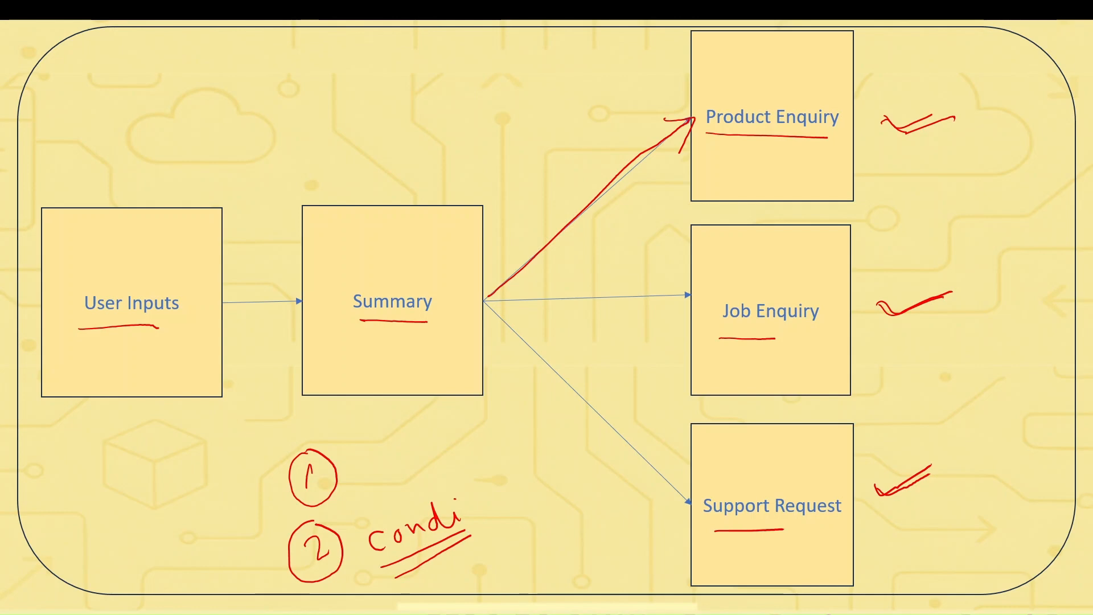
# Switch back to OmniStudio Builder and return the preview from Job Enquiry to the Contact Us step
pyautogui.hotkey('alt', 'Tab')
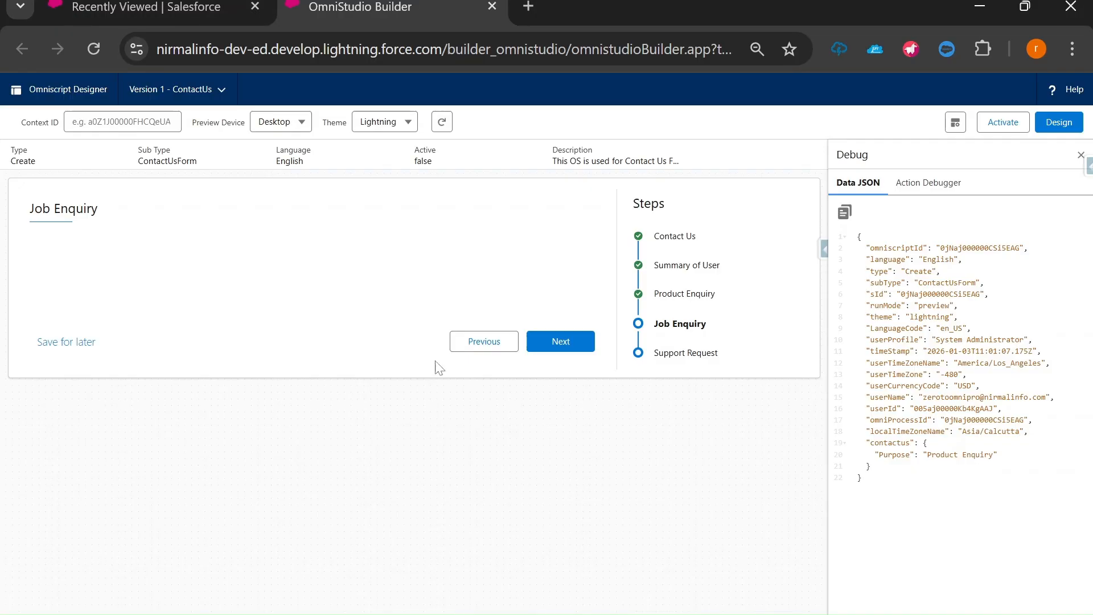
pyautogui.click(485, 341)
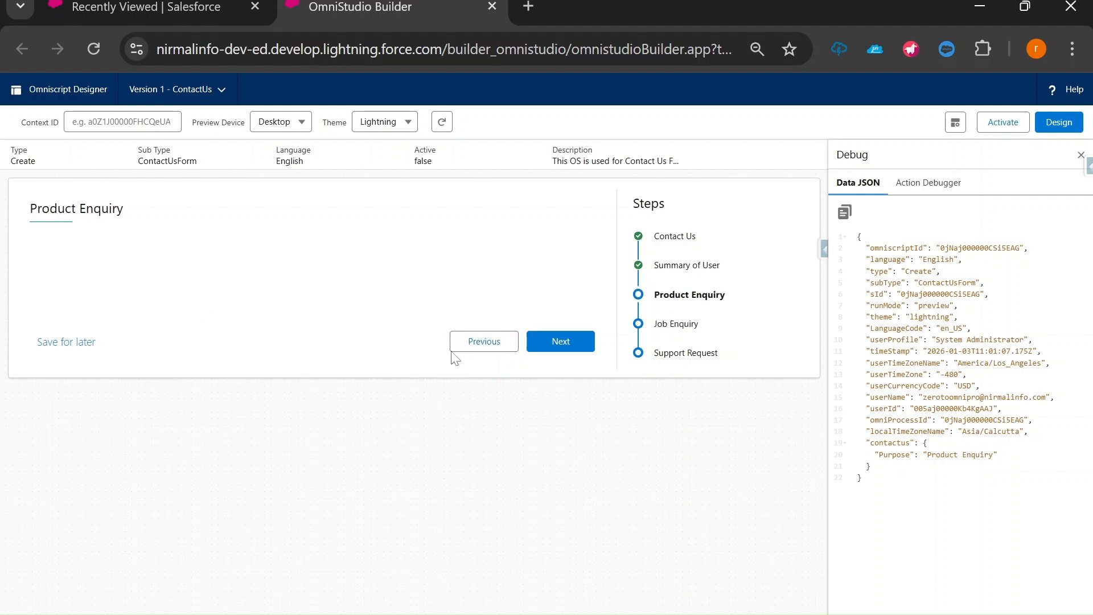
pyautogui.click(459, 345)
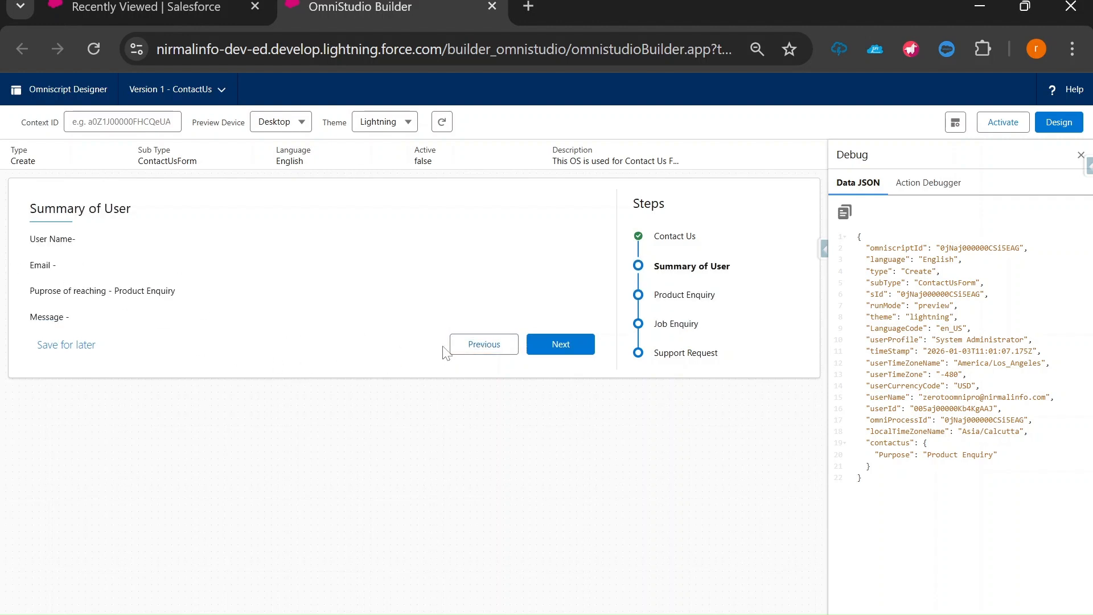
pyautogui.click(462, 344)
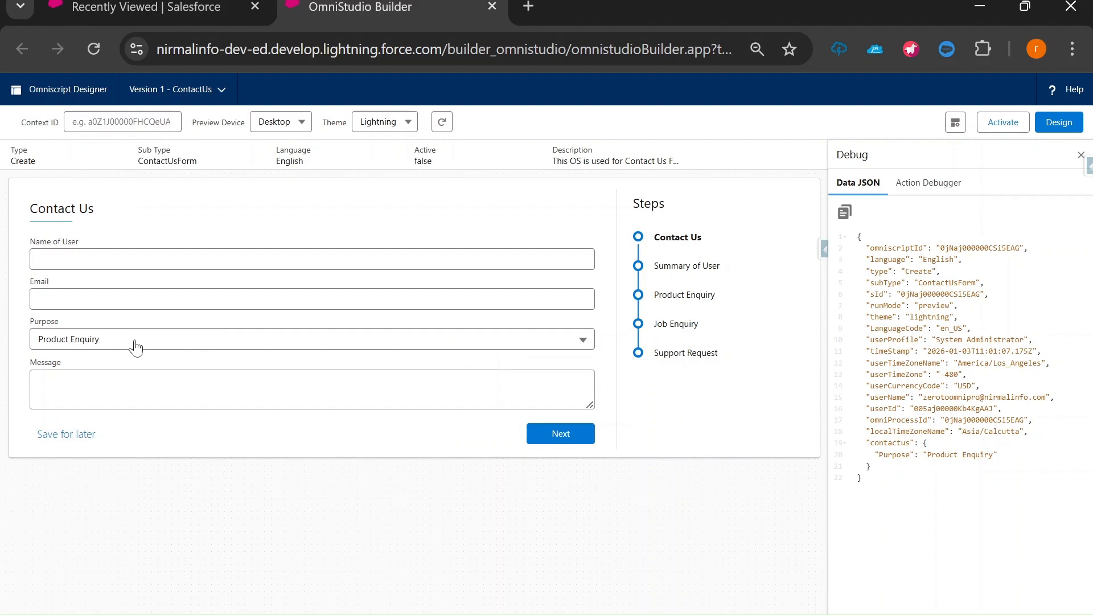
# Copy the contactus node name from the Data JSON into the browser's page search and add a colon after it
pyautogui.doubleClick(890, 454)
pyautogui.doubleClick(886, 443)
pyautogui.hotkey('ctrl', 'c')
pyautogui.hotkey('ctrl', 'f')
pyautogui.hotkey('ctrl', 'v')
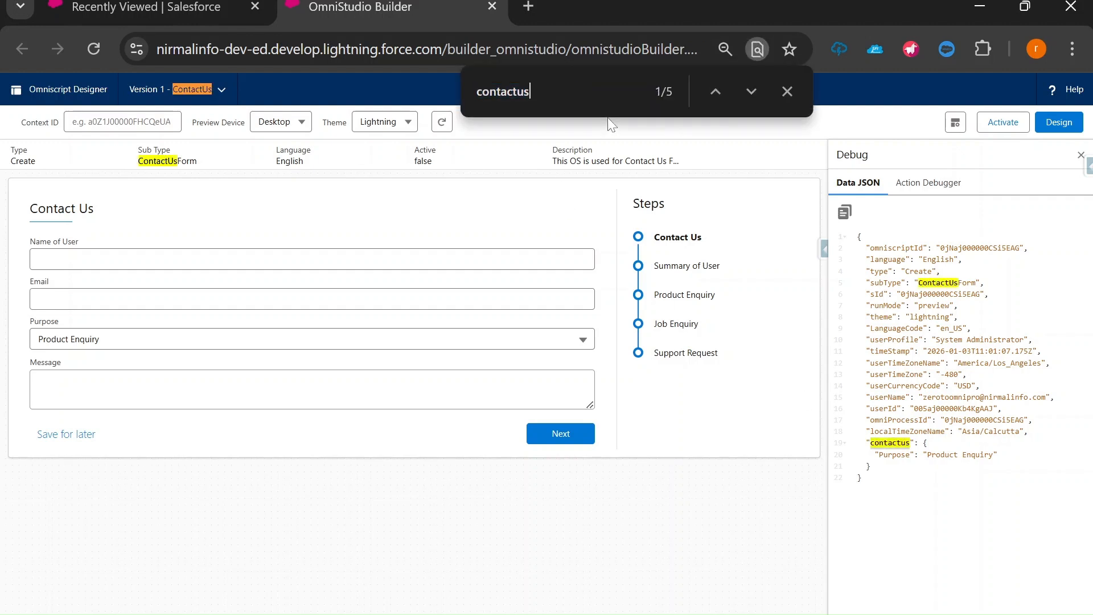
pyautogui.write(':')
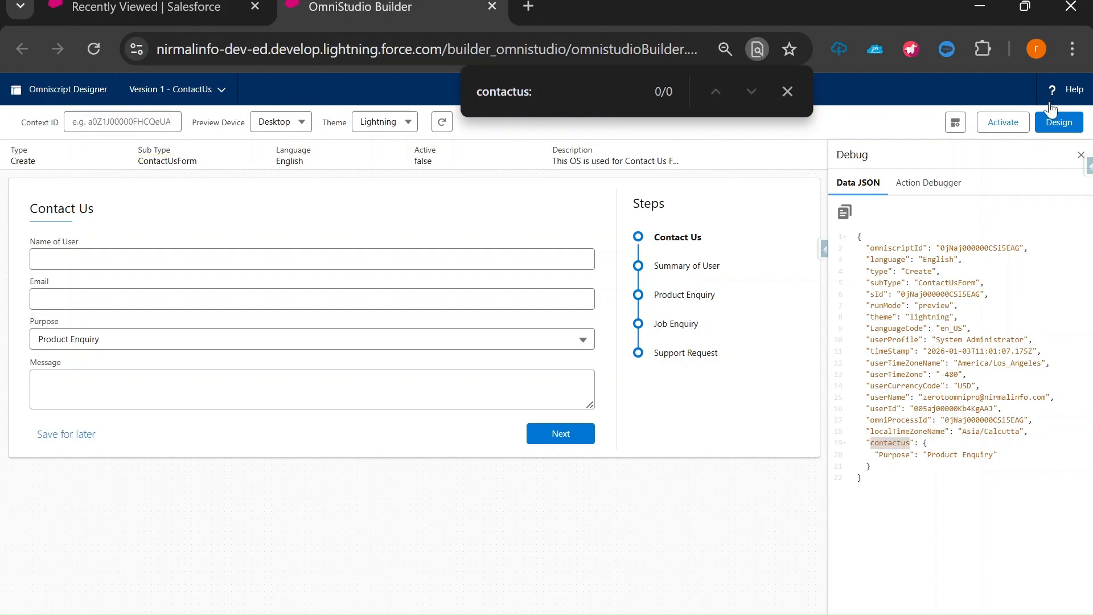
# Append the Purpose key copied from the Data JSON so the page search text reads contactus:Purpose
pyautogui.doubleClick(894, 455)
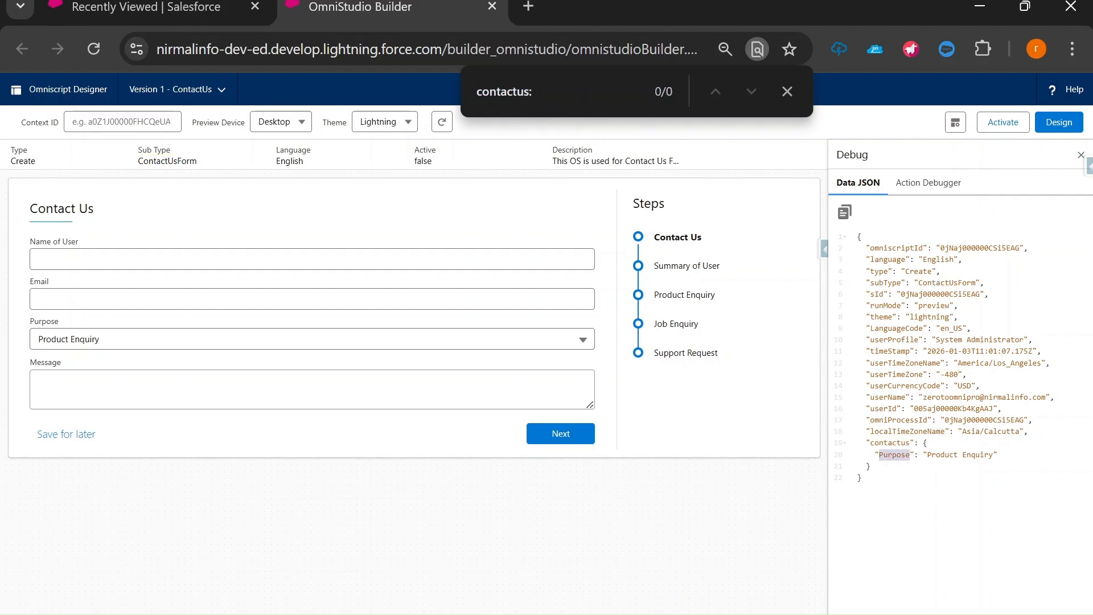
pyautogui.hotkey('ctrl', 'c')
pyautogui.hotkey('ctrl', 'f')
pyautogui.hotkey('ctrl', 'v')
pyautogui.click(497, 91)
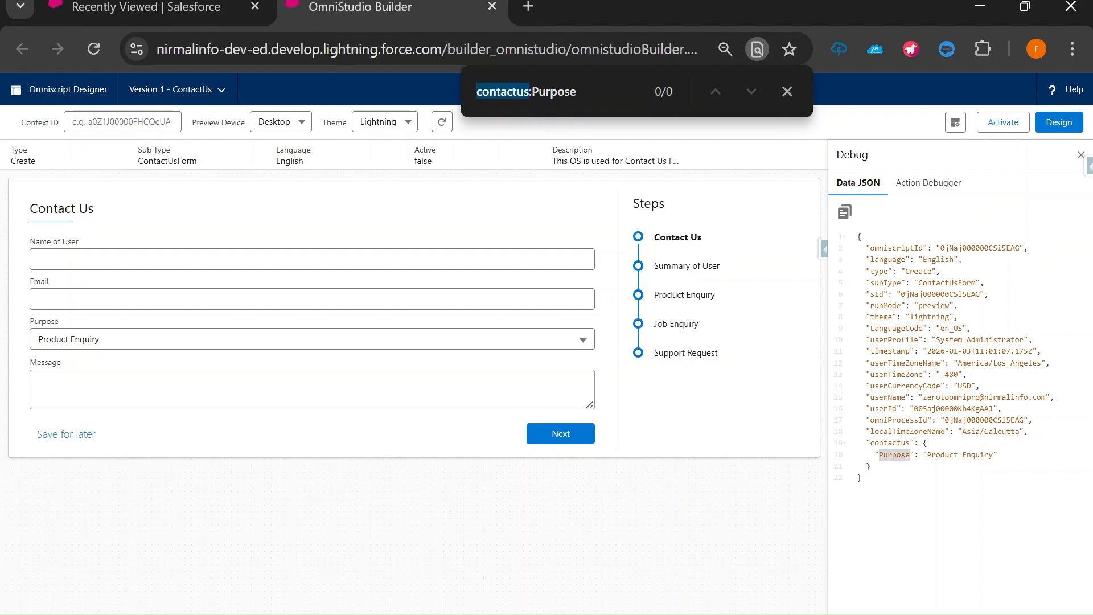
pyautogui.click(565, 91)
# Return to the design view and check the name of the Purpose select element in the Contact Us step
pyautogui.click(1062, 121)
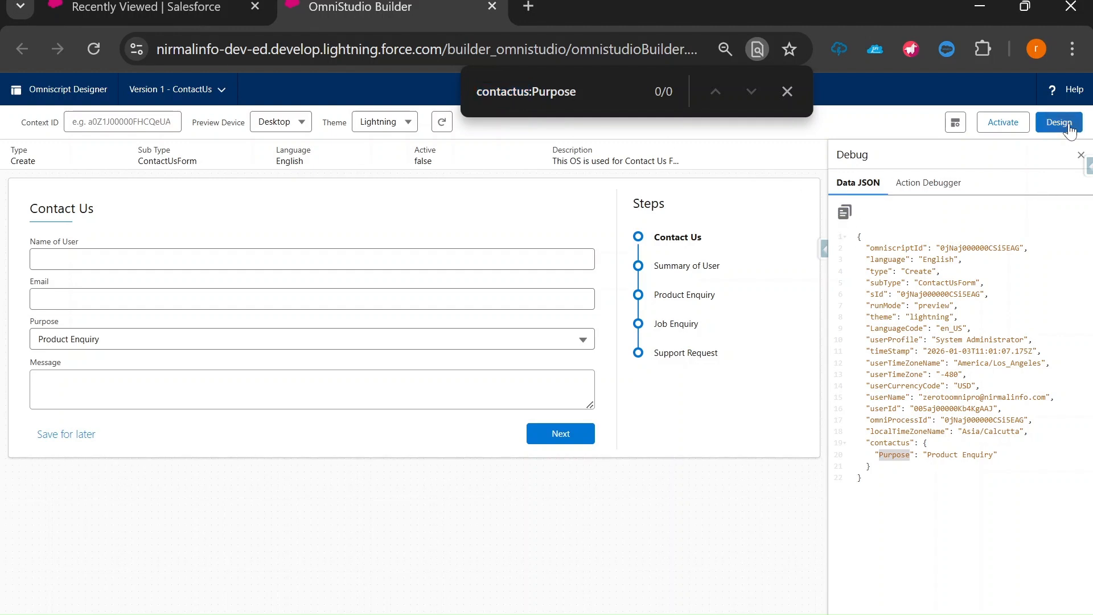
pyautogui.click(291, 263)
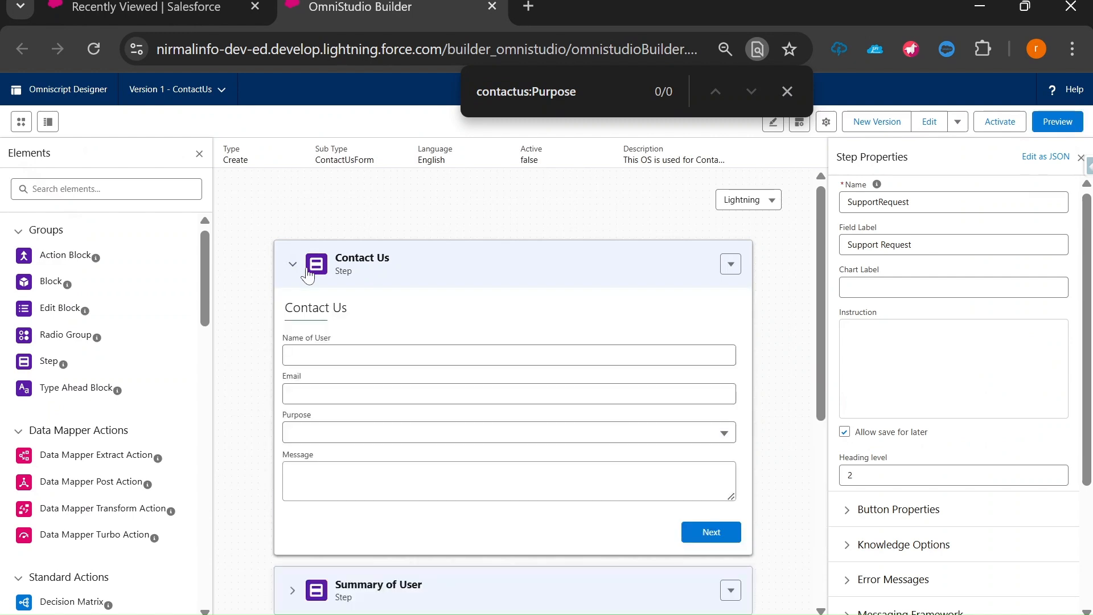
pyautogui.click(372, 431)
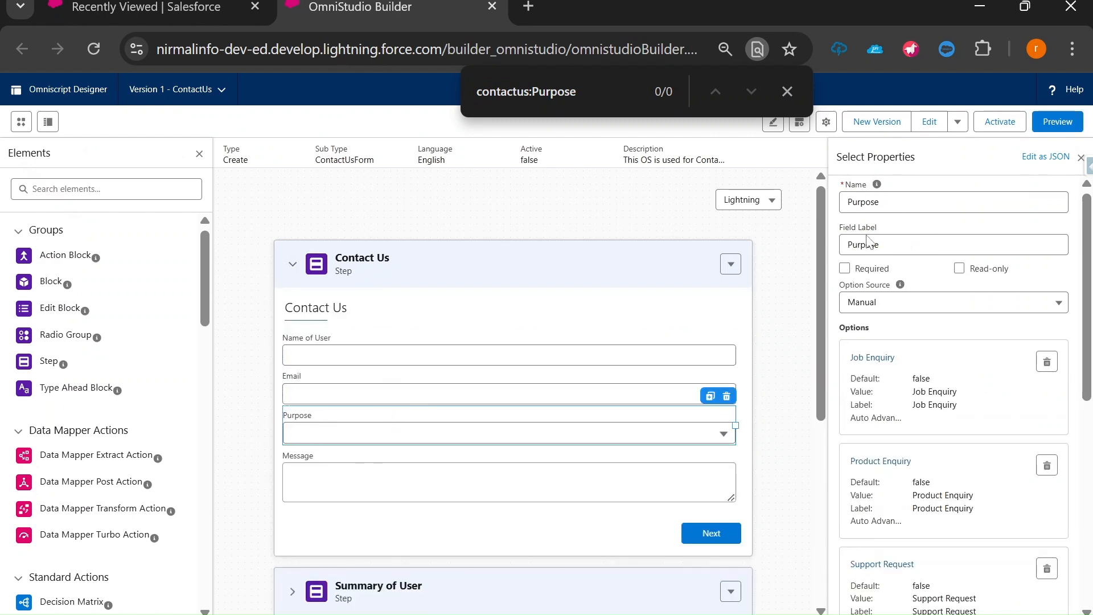
pyautogui.moveTo(880, 202); pyautogui.dragTo(847, 202)
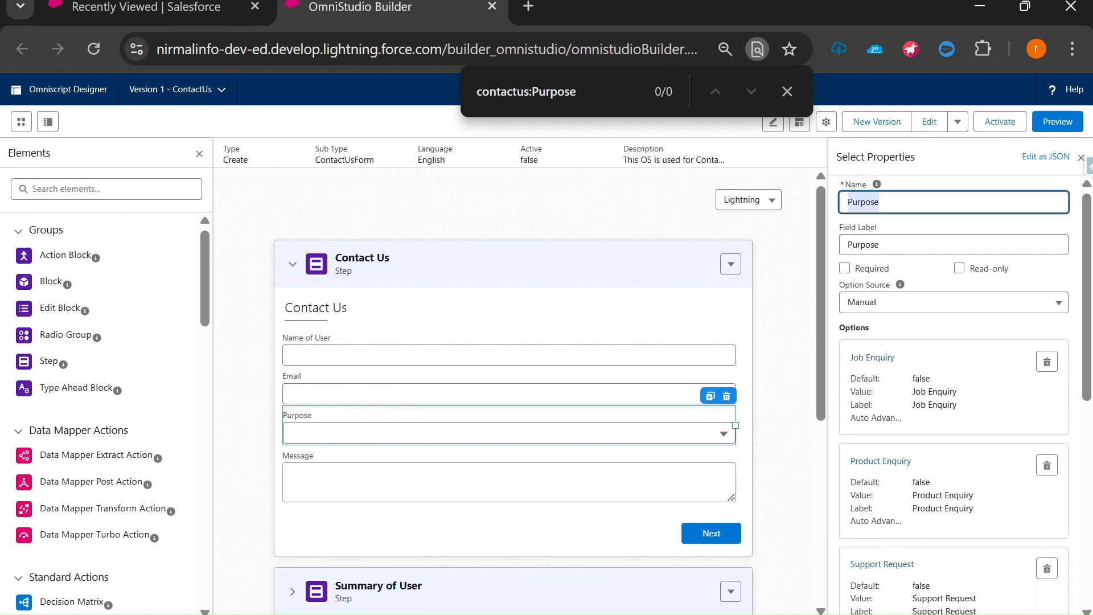
pyautogui.click(421, 435)
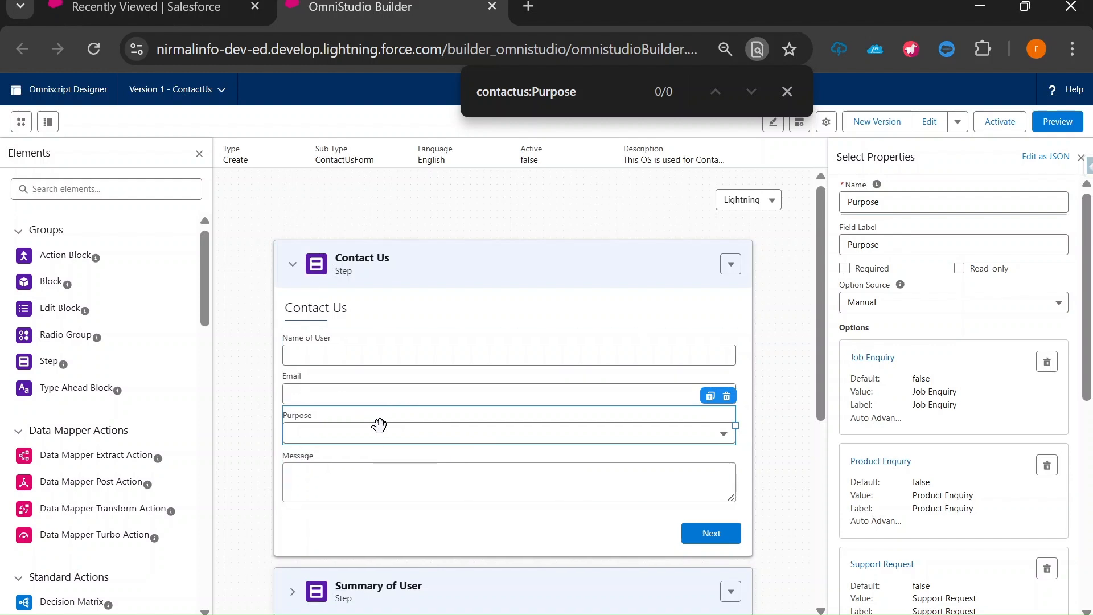
pyautogui.click(292, 263)
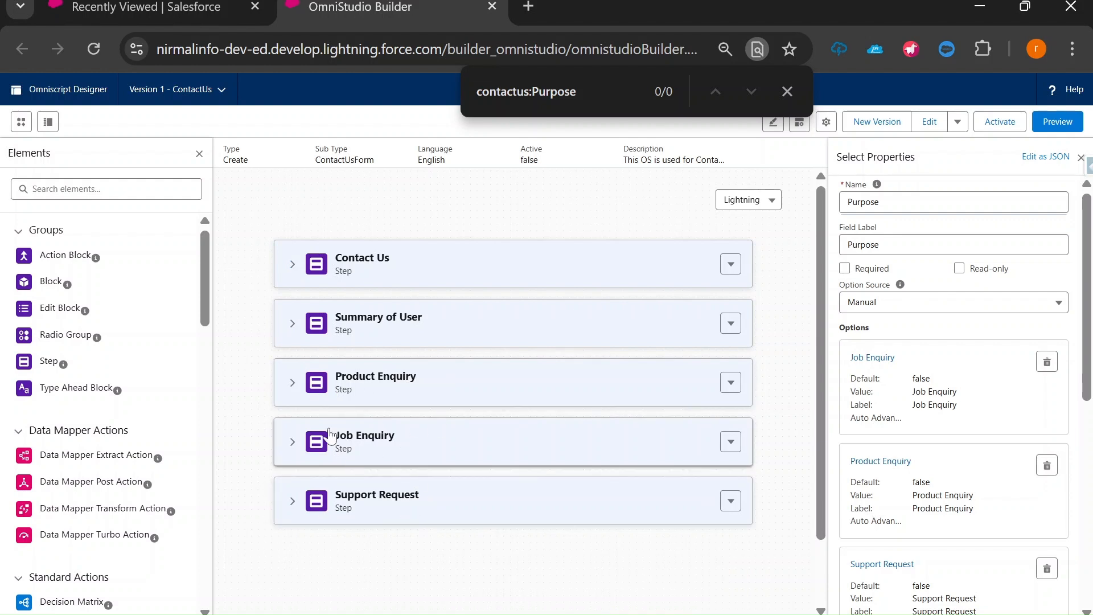
# In the Product Enquiry step's Conditional View, start a Show Element if True rule with contactus:Purpose as the field
pyautogui.click(292, 386)
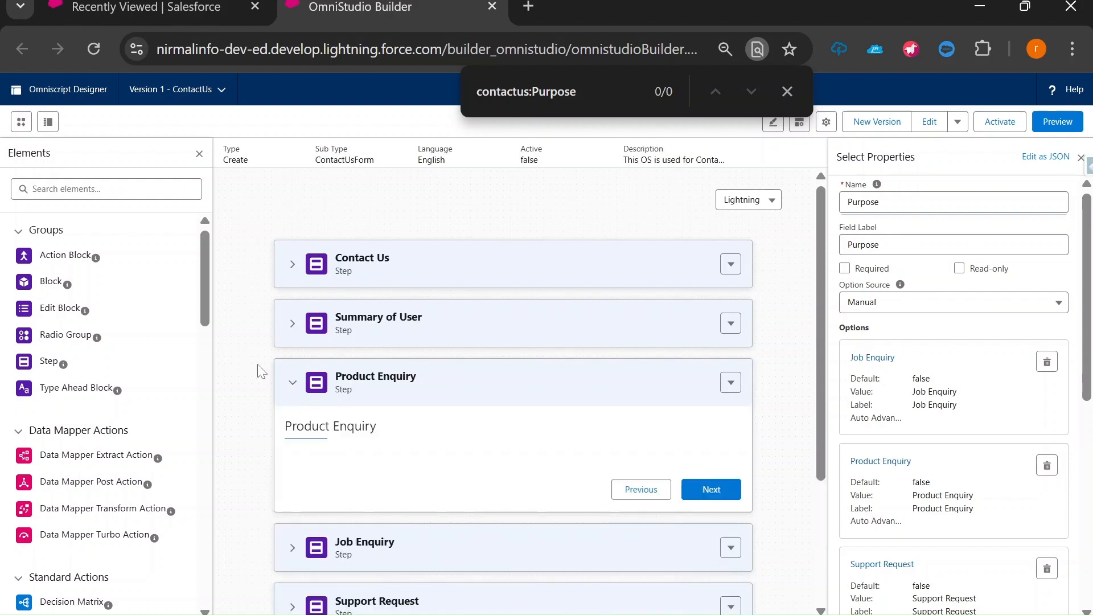
pyautogui.click(492, 402)
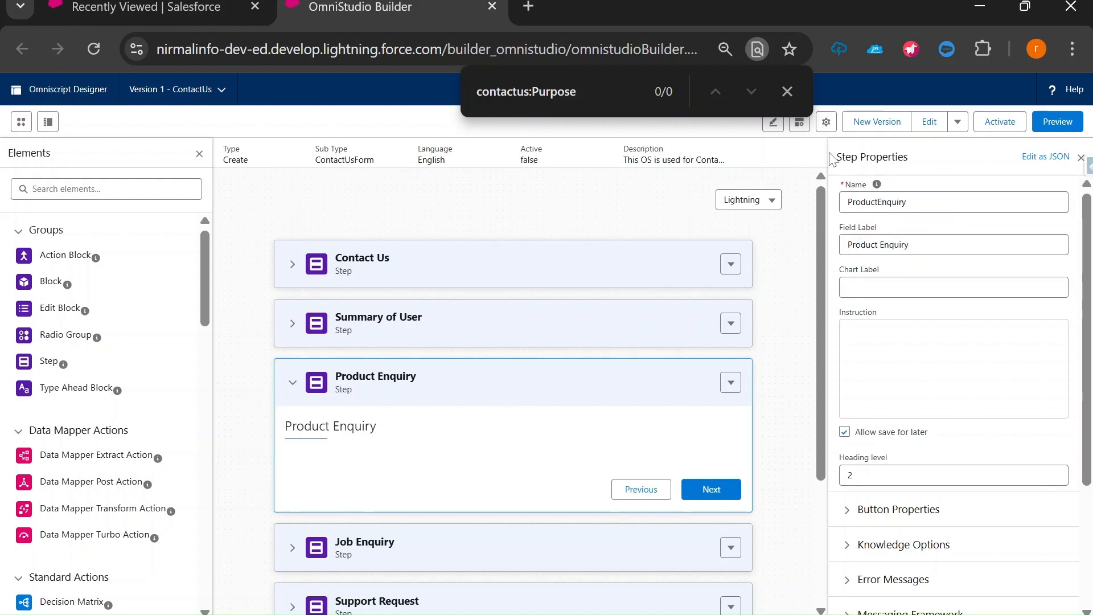
pyautogui.moveTo(837, 156); pyautogui.dragTo(930, 166)
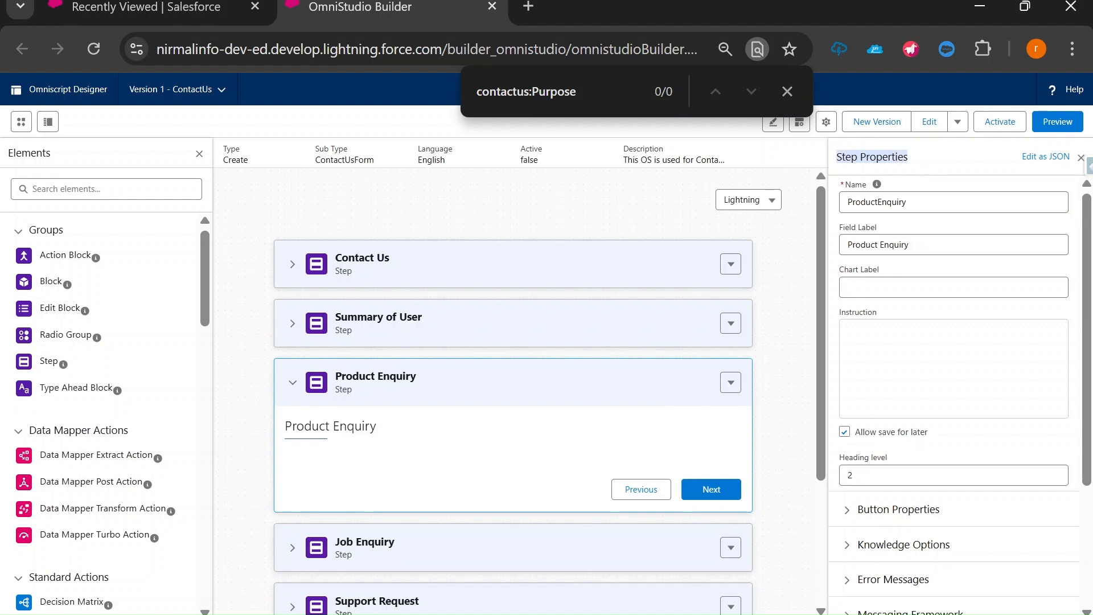
pyautogui.scroll(-3, 936, 395)
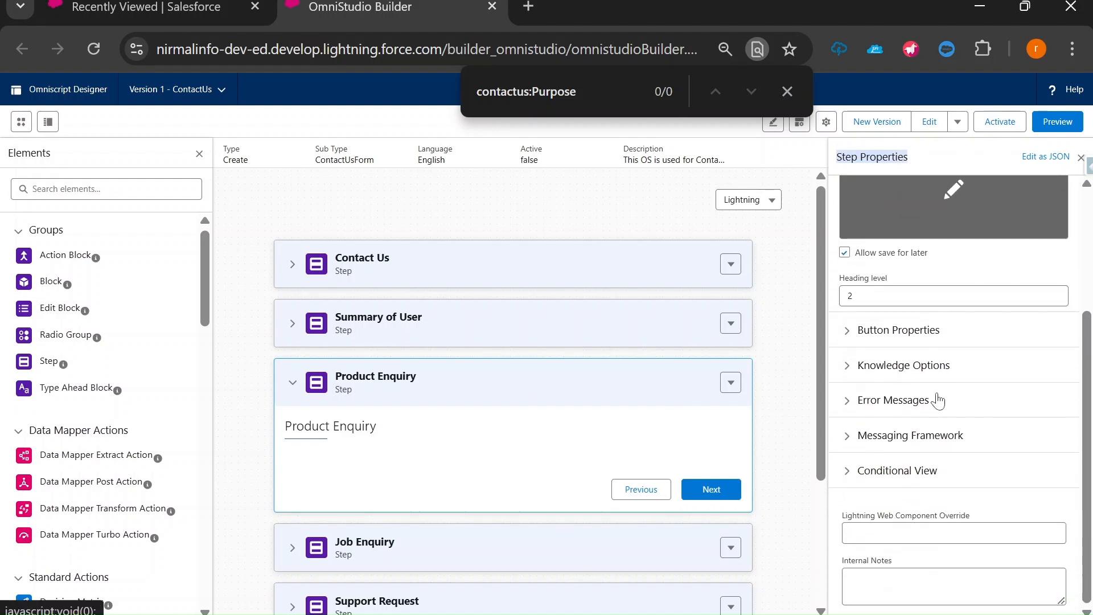
pyautogui.click(886, 478)
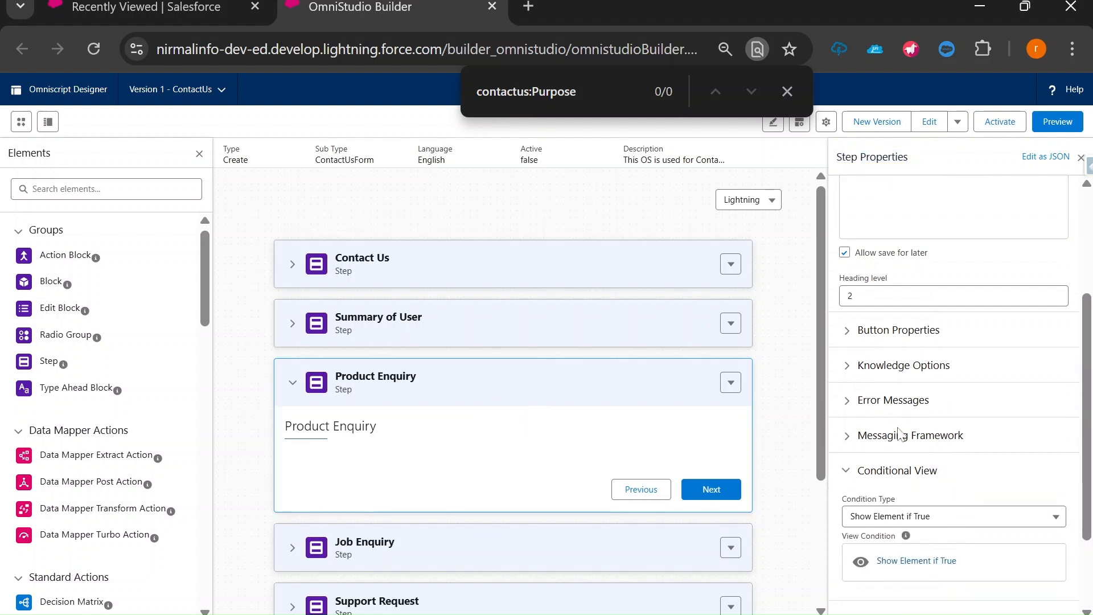
pyautogui.scroll(-2, 893, 471)
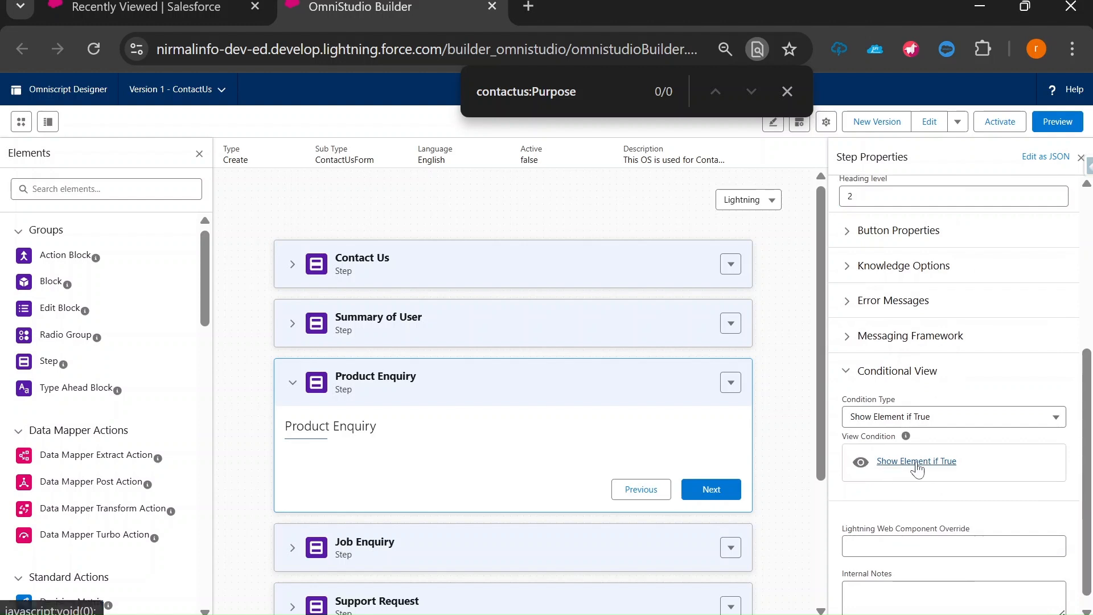
pyautogui.click(917, 462)
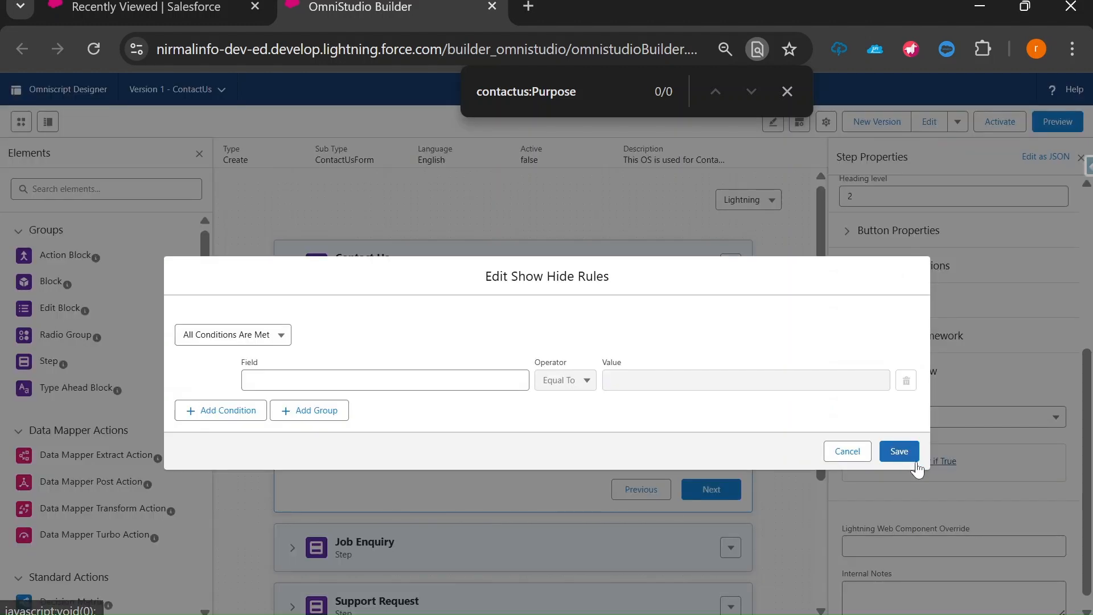
pyautogui.hotkey('ctrl', 'f')
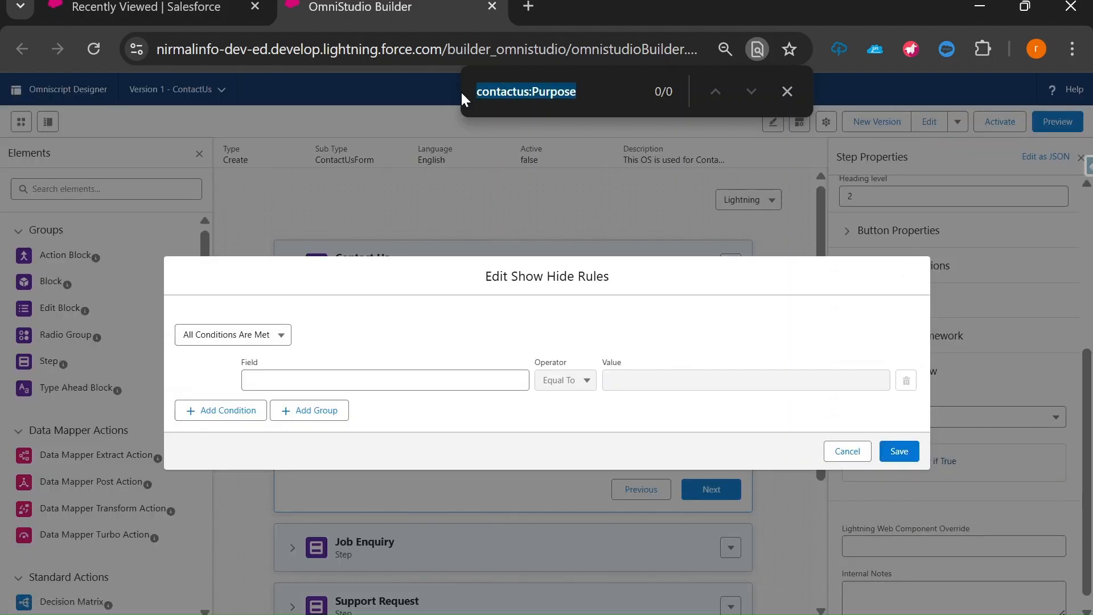
pyautogui.click(342, 379)
pyautogui.hotkey('ctrl', 'v')
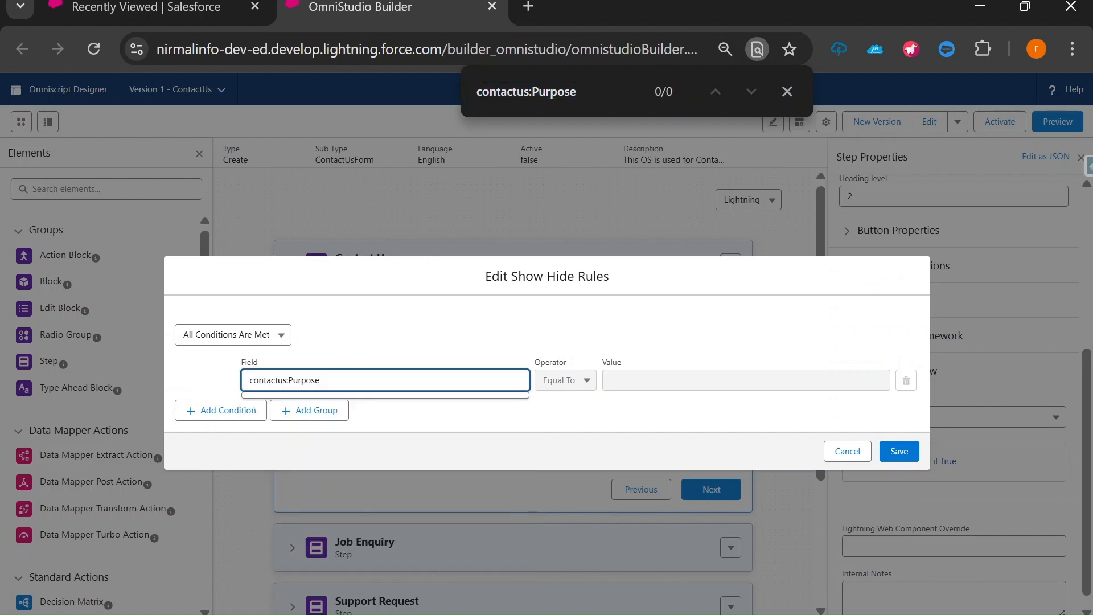
# Set the Product Enquiry rule's comparison value to Product Enquiry and save the rule
pyautogui.click(633, 379)
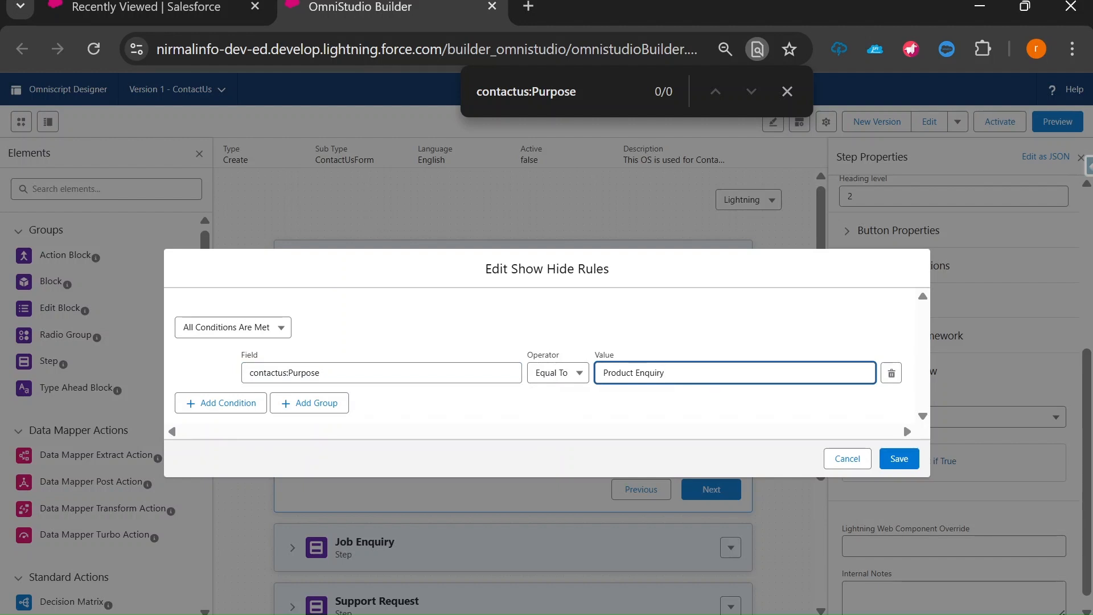
pyautogui.hotkey('ctrl', 'a')
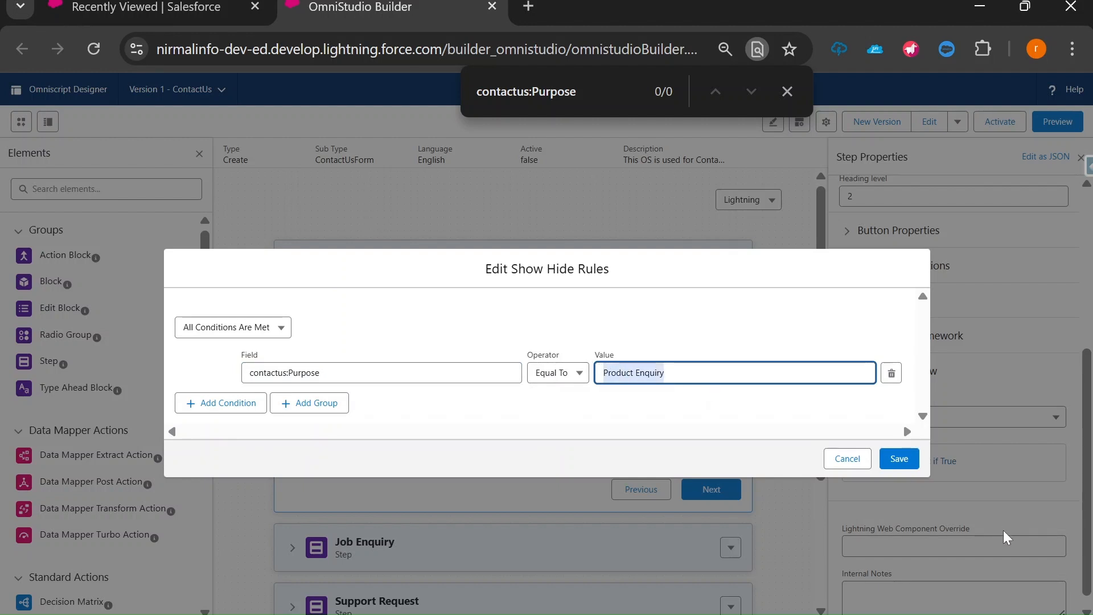
pyautogui.click(898, 459)
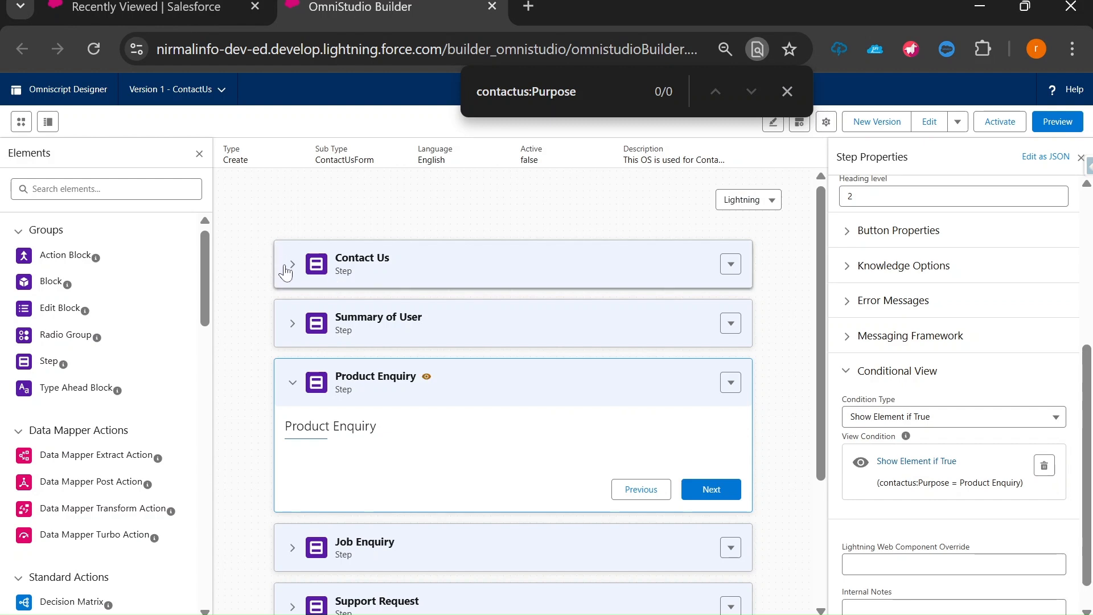
# Compare the option values of the Purpose select element in the Contact Us step with the Product Enquiry step's view condition
pyautogui.click(290, 266)
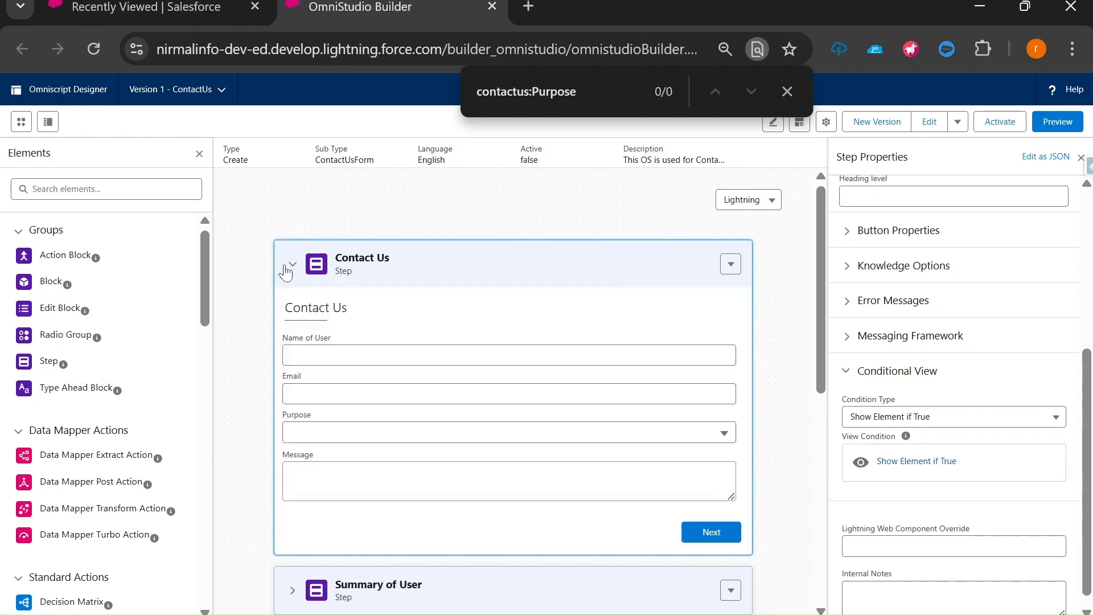
pyautogui.click(379, 420)
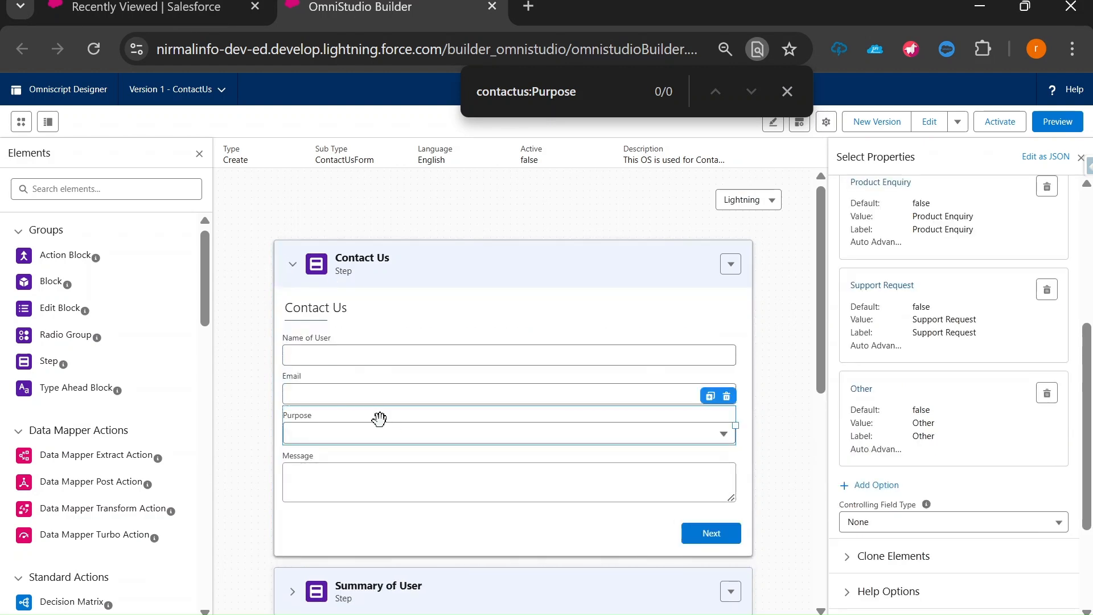
pyautogui.scroll(4, 834, 294)
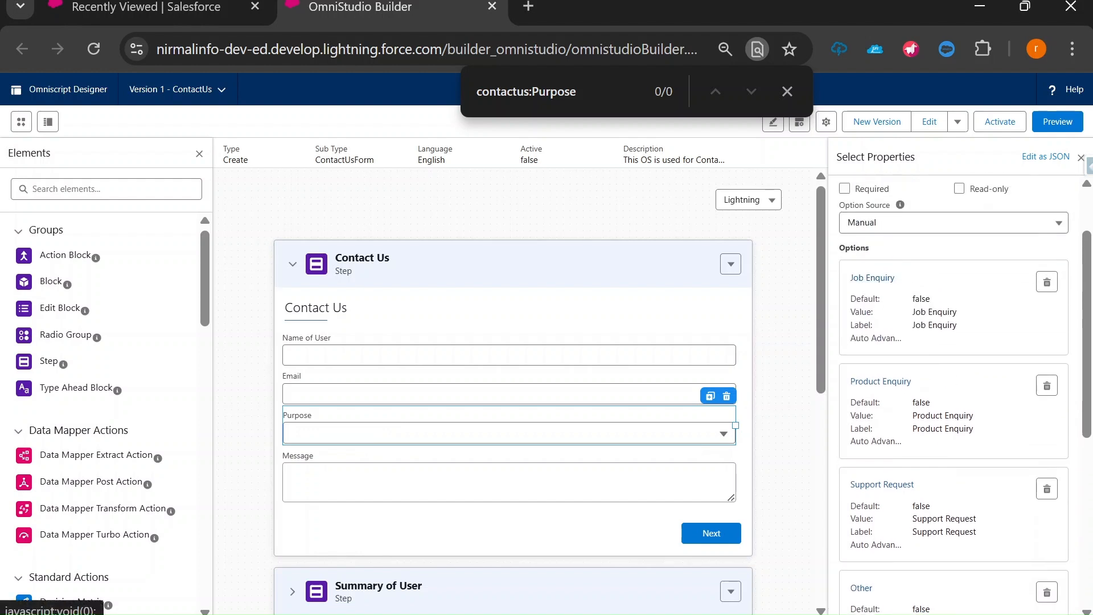
pyautogui.moveTo(913, 312); pyautogui.dragTo(958, 313)
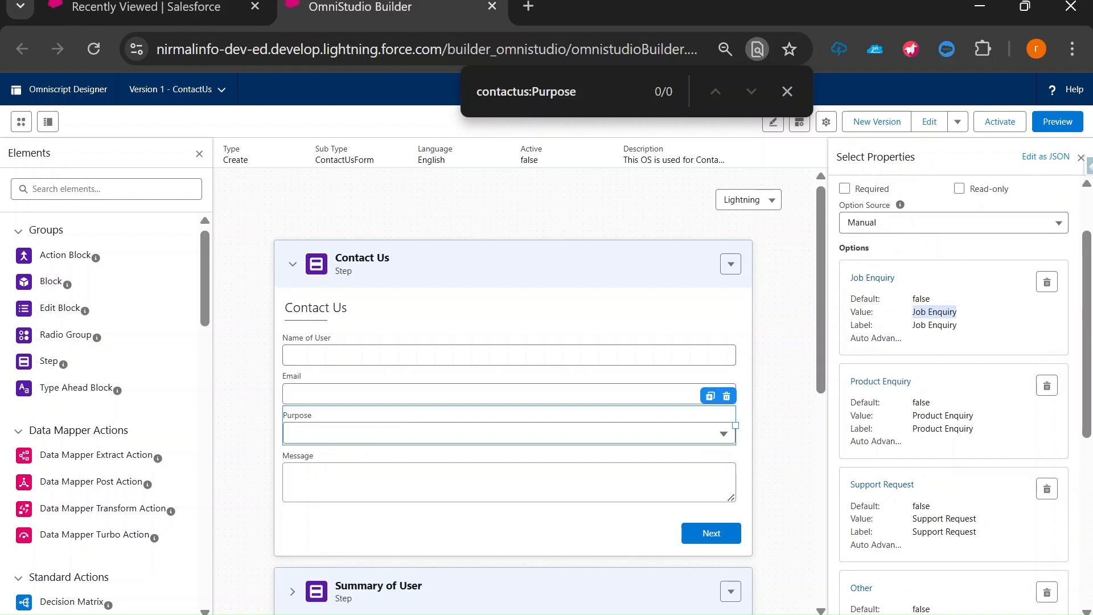
pyautogui.moveTo(912, 417); pyautogui.dragTo(982, 421)
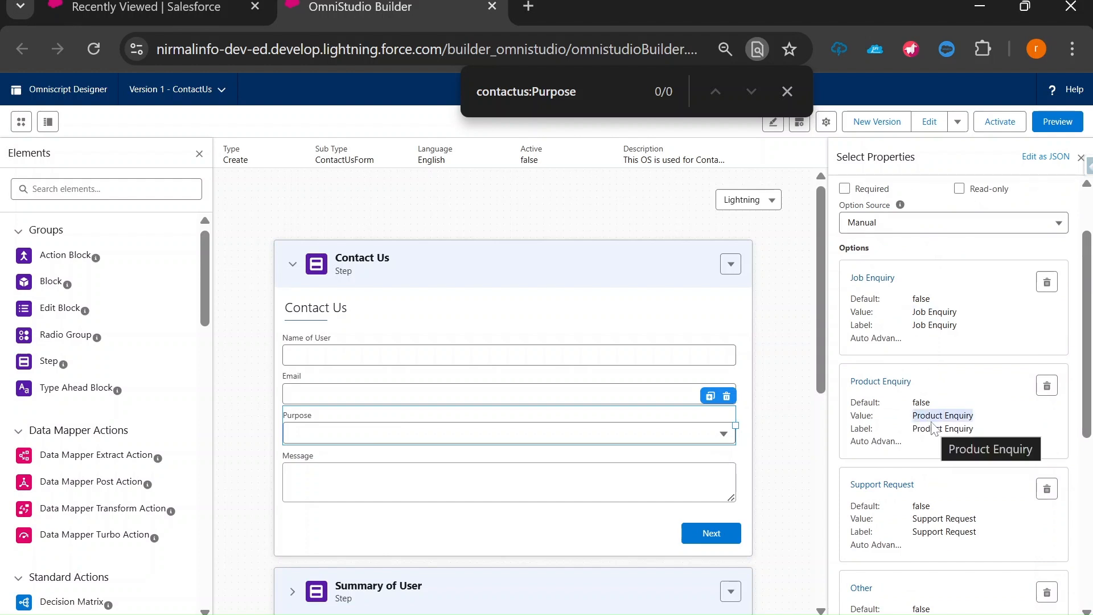
pyautogui.scroll(-6, 562, 391)
pyautogui.scroll(2, 556, 391)
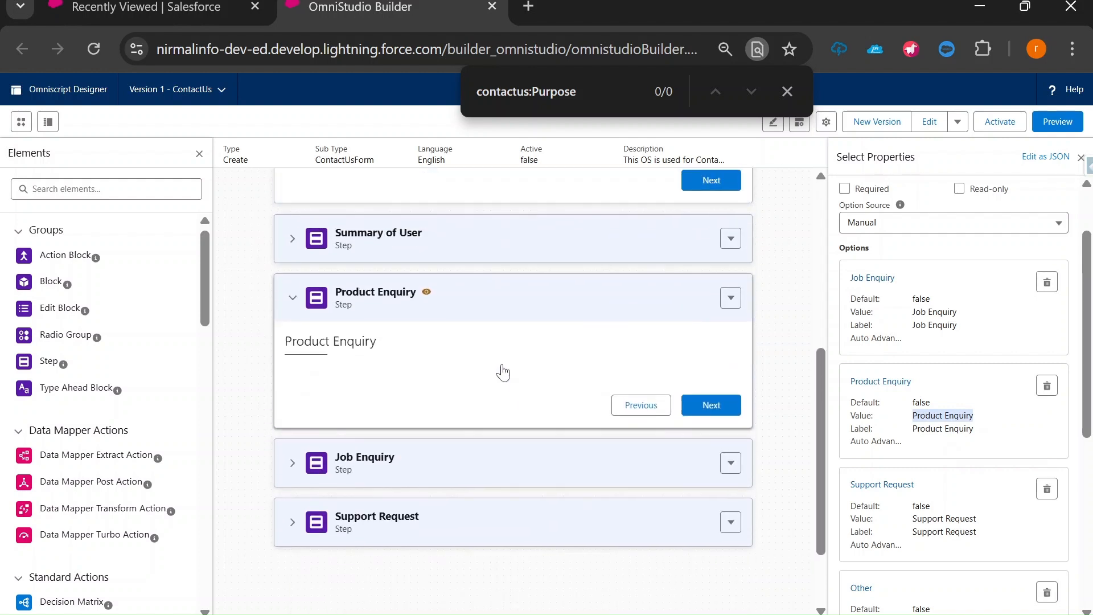
pyautogui.moveTo(428, 300)
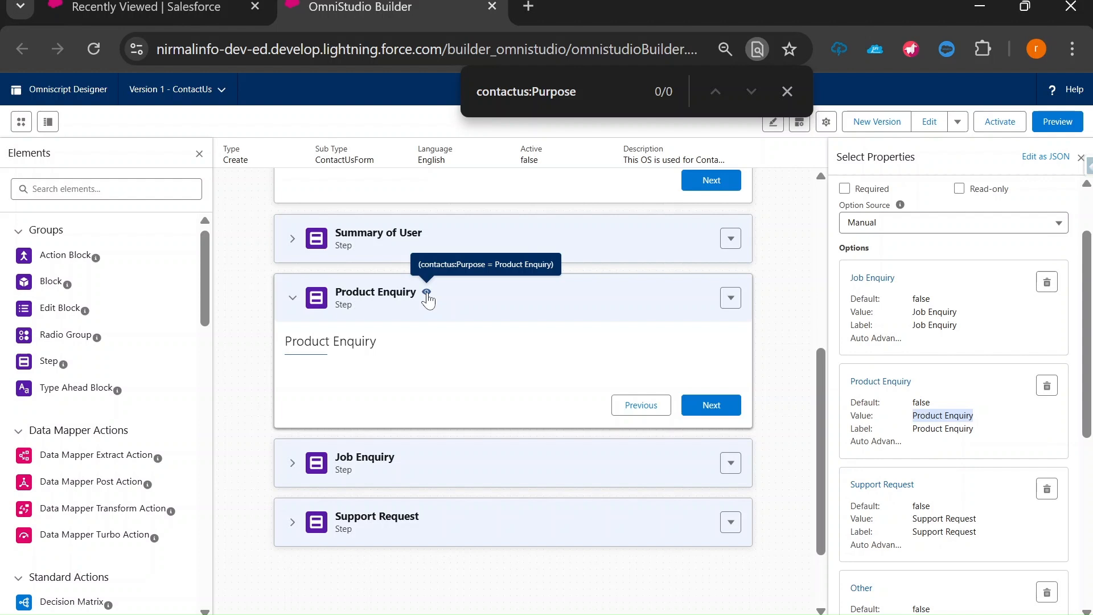
# In the Job Enquiry step's Conditional View, start a Show Element if True rule with contactus:Purpose as the field
pyautogui.click(398, 470)
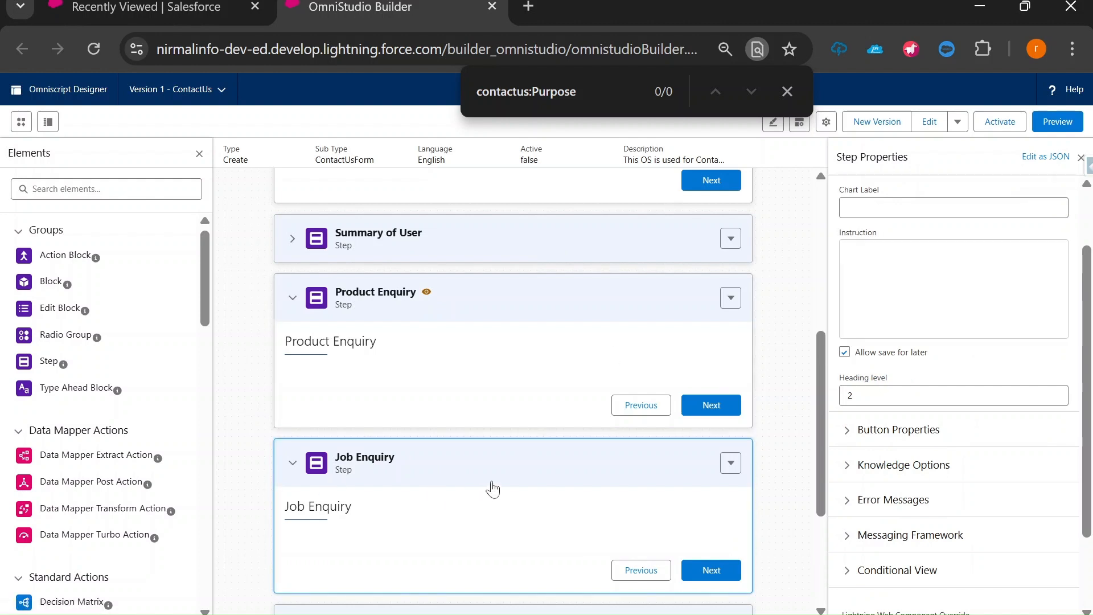
pyautogui.scroll(-2, 905, 340)
pyautogui.click(882, 473)
pyautogui.scroll(-2, 888, 472)
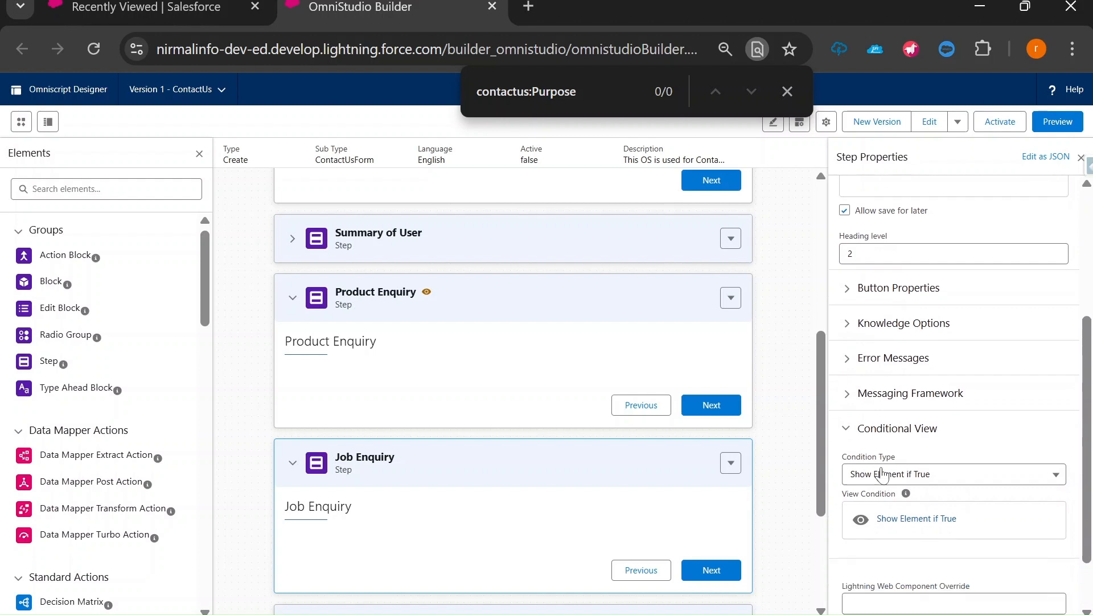
pyautogui.click(907, 462)
pyautogui.hotkey('ctrl', 'f')
pyautogui.hotkey('ctrl', 'c')
pyautogui.click(380, 380)
pyautogui.hotkey('ctrl', 'v')
# Set the Job Enquiry rule's comparison value to Job Enquiry and save the rule
pyautogui.click(649, 385)
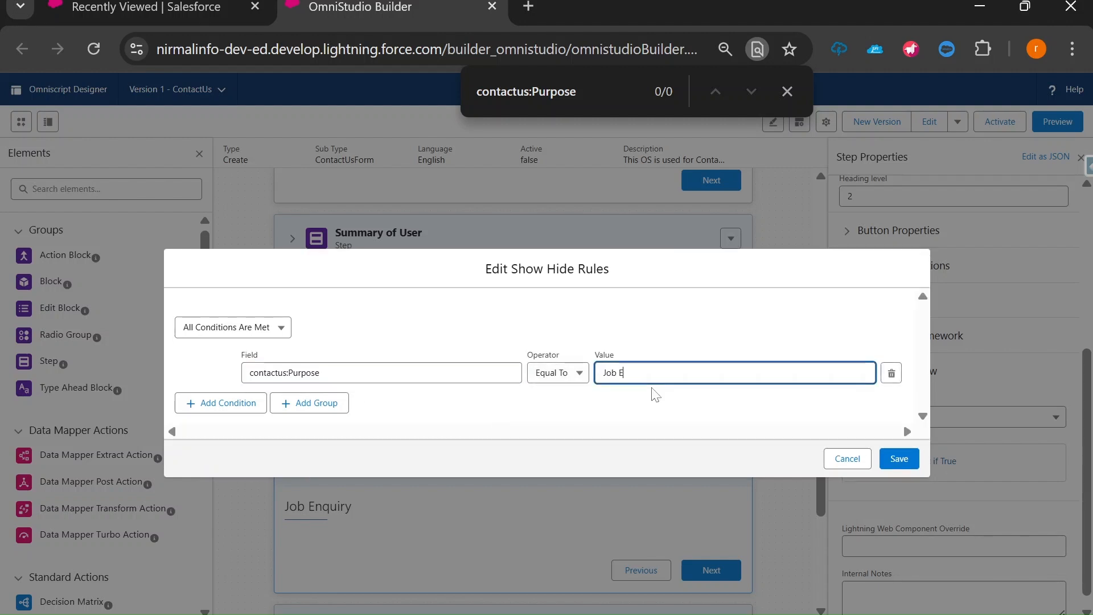
pyautogui.write('Job Enquiry')
pyautogui.click(899, 458)
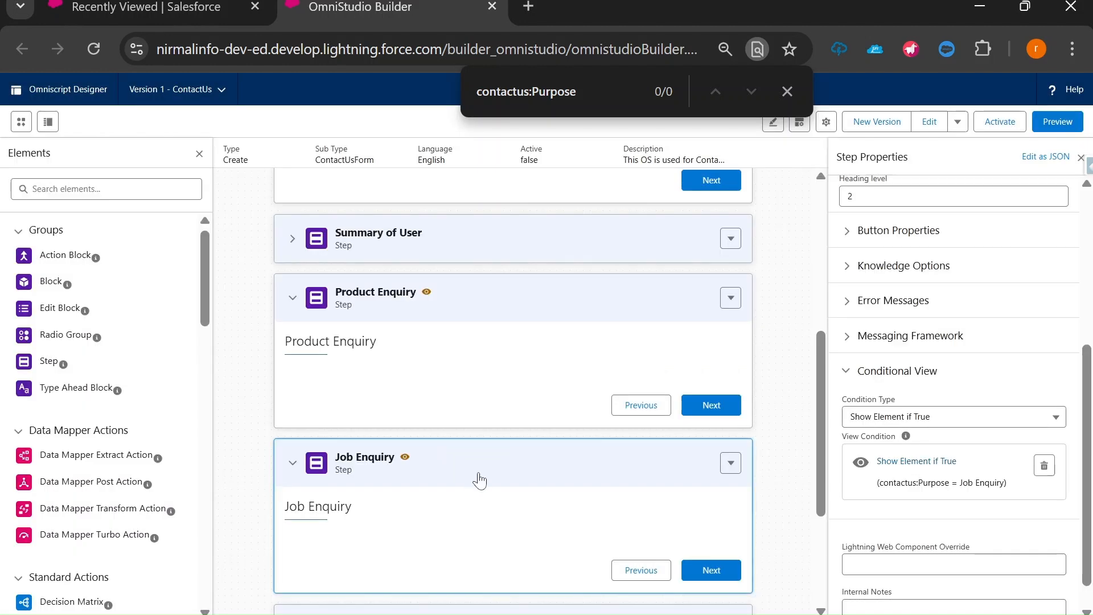
pyautogui.moveTo(406, 466)
# In the Support Request step's Conditional View, start a Show Element if True rule with contactus:Purpose as the field
pyautogui.scroll(-3, 447, 464)
pyautogui.click(467, 451)
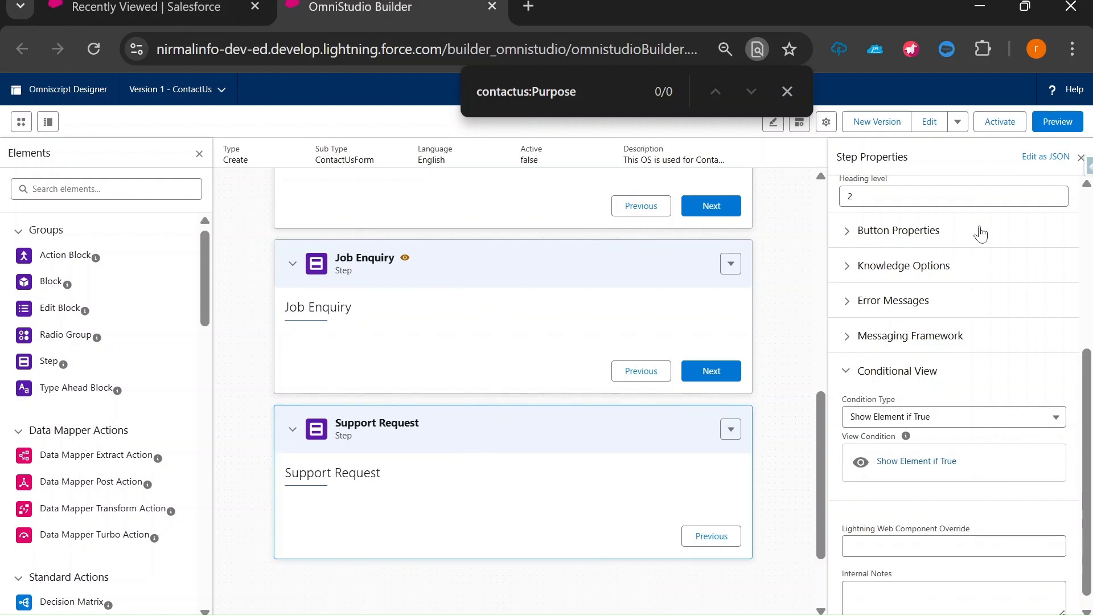
pyautogui.moveTo(854, 153); pyautogui.dragTo(920, 158)
pyautogui.scroll(-1, 945, 407)
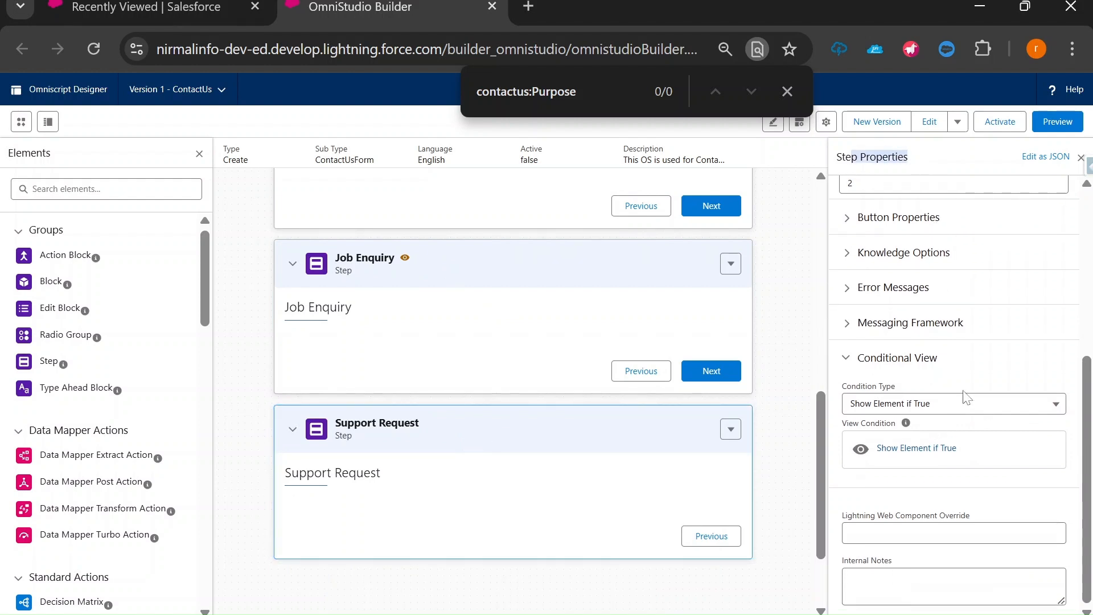
pyautogui.click(904, 448)
pyautogui.hotkey('ctrl', 'v')
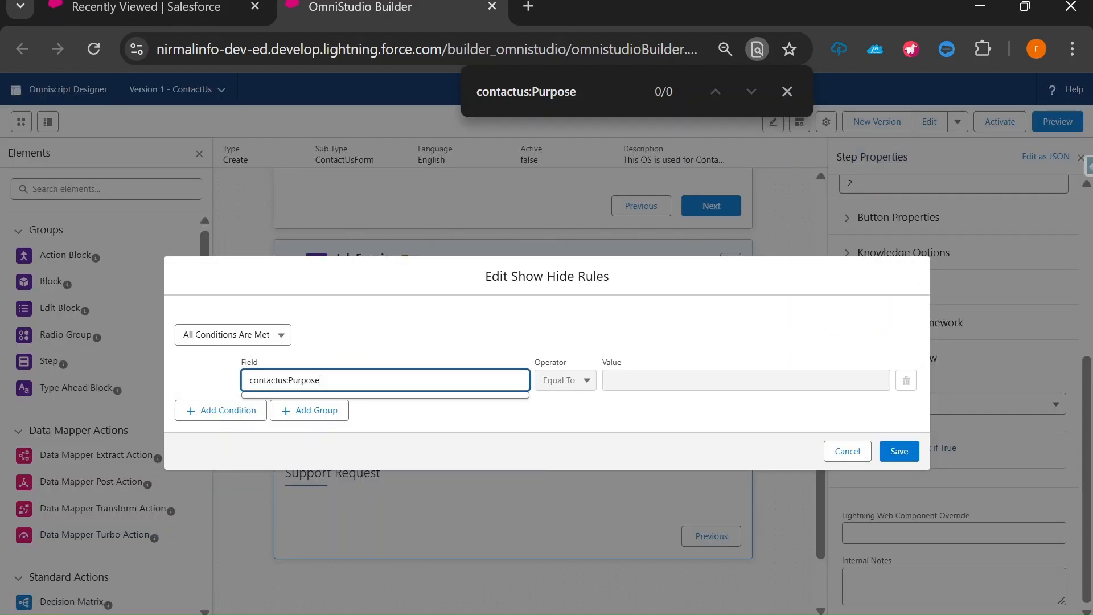
pyautogui.doubleClick(268, 380)
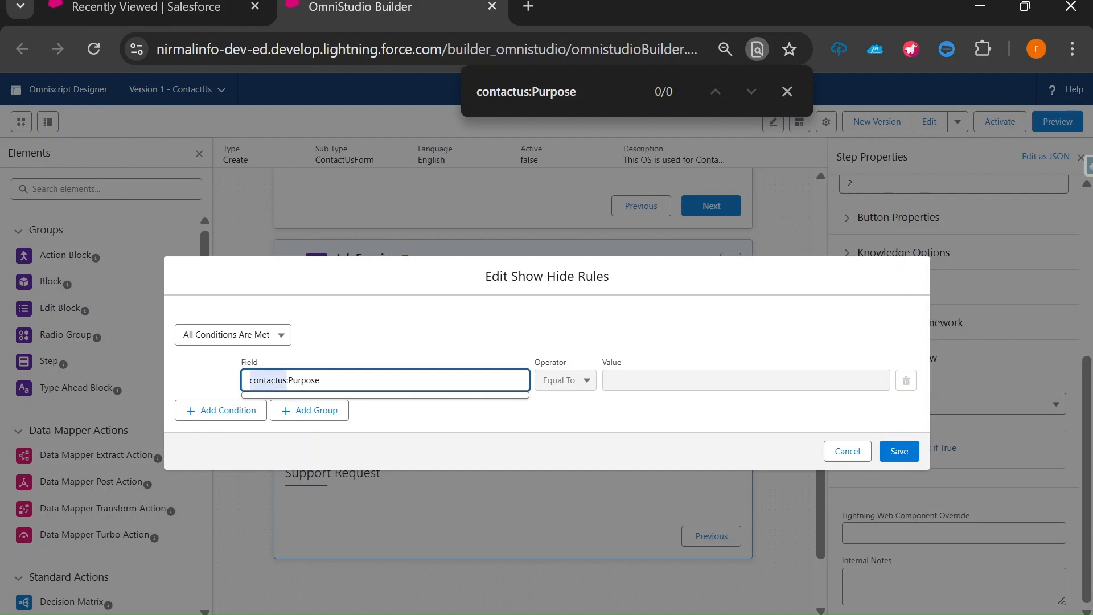
pyautogui.doubleClick(304, 380)
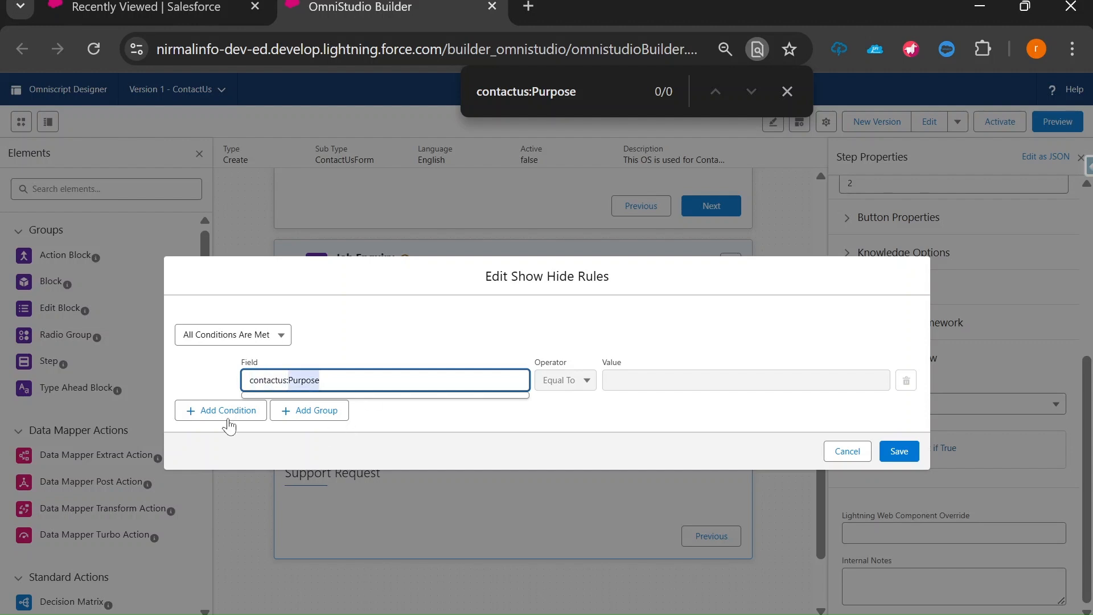
# Set the Support Request rule's comparison value to Support Request and save the rule
pyautogui.click(633, 376)
pyautogui.write('Support R')
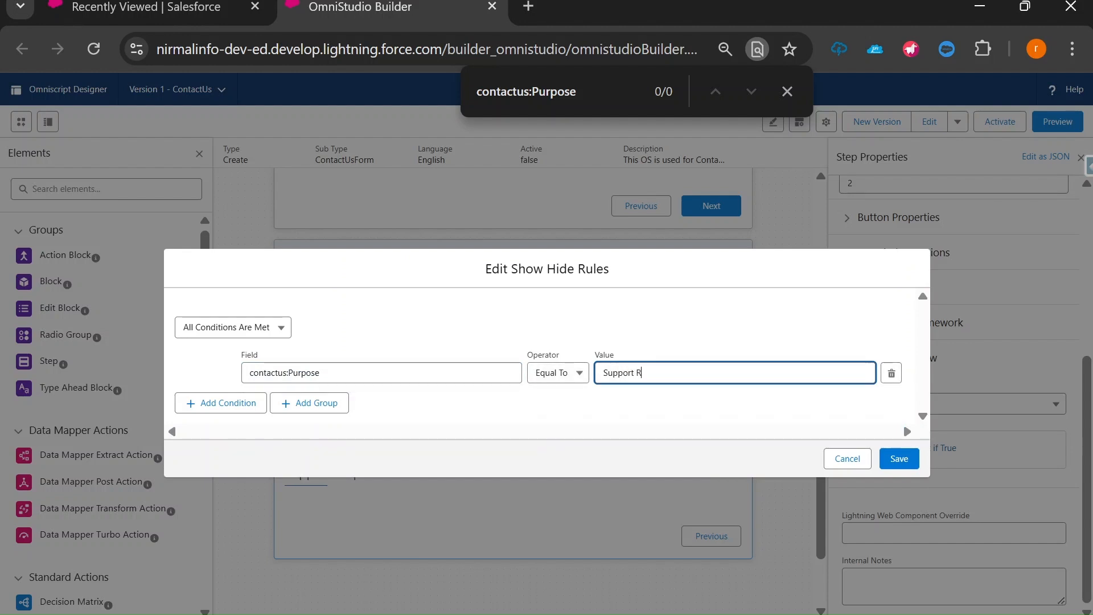
pyautogui.write('equest')
pyautogui.click(899, 459)
# Review the view conditions on the Product Enquiry, Job Enquiry and Support Request steps in the design canvas
pyautogui.scroll(3, 554, 415)
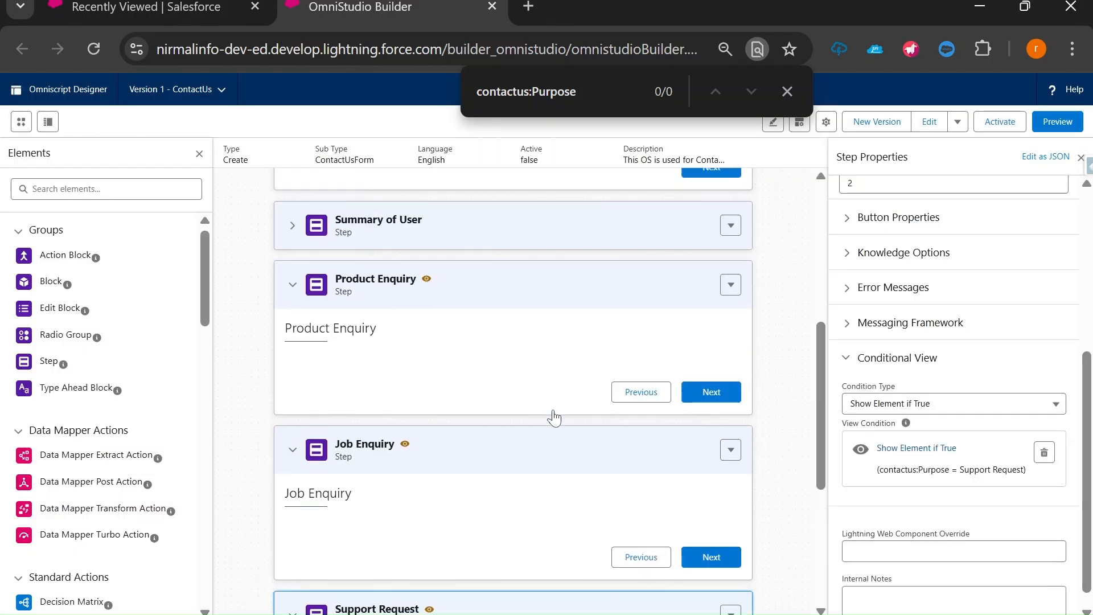
pyautogui.moveTo(426, 297)
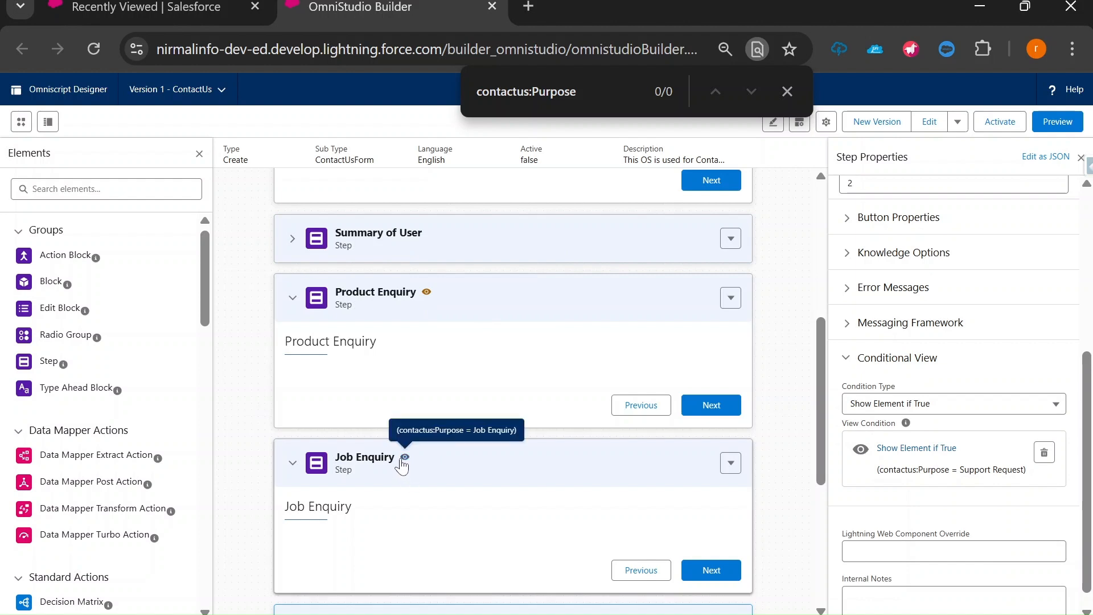
pyautogui.scroll(-3, 402, 464)
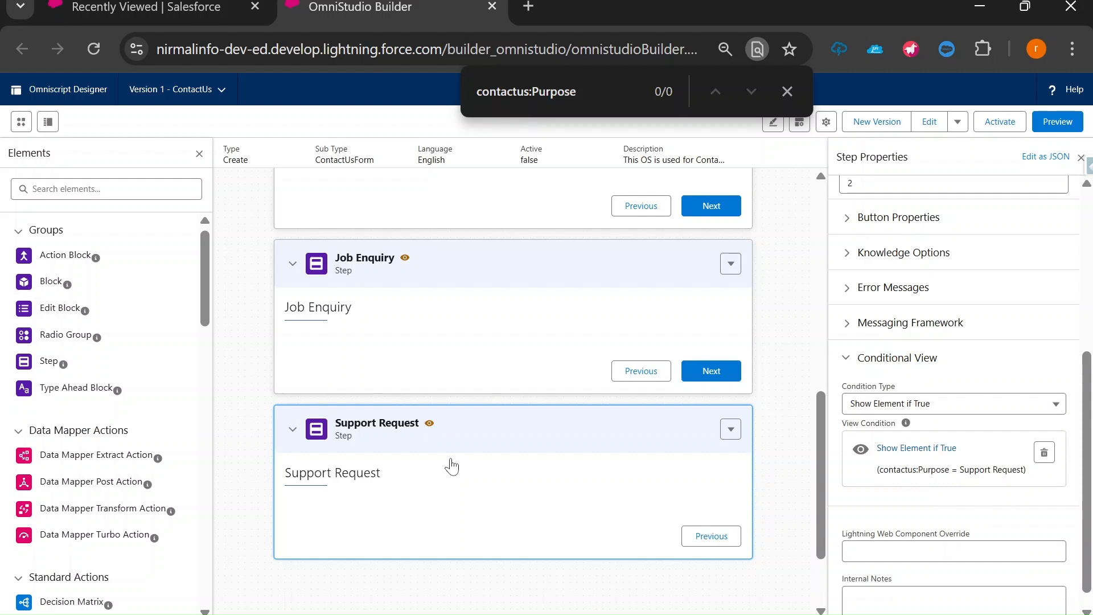
pyautogui.scroll(10, 452, 467)
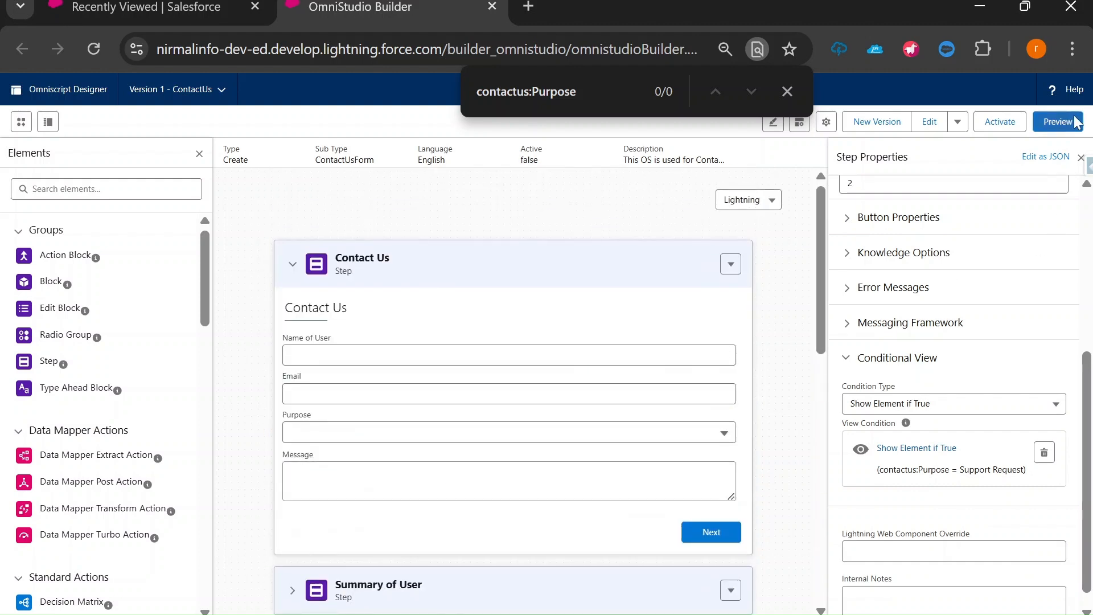
# Preview the ContactUs Omniscript and close the browser's page search
pyautogui.click(1075, 122)
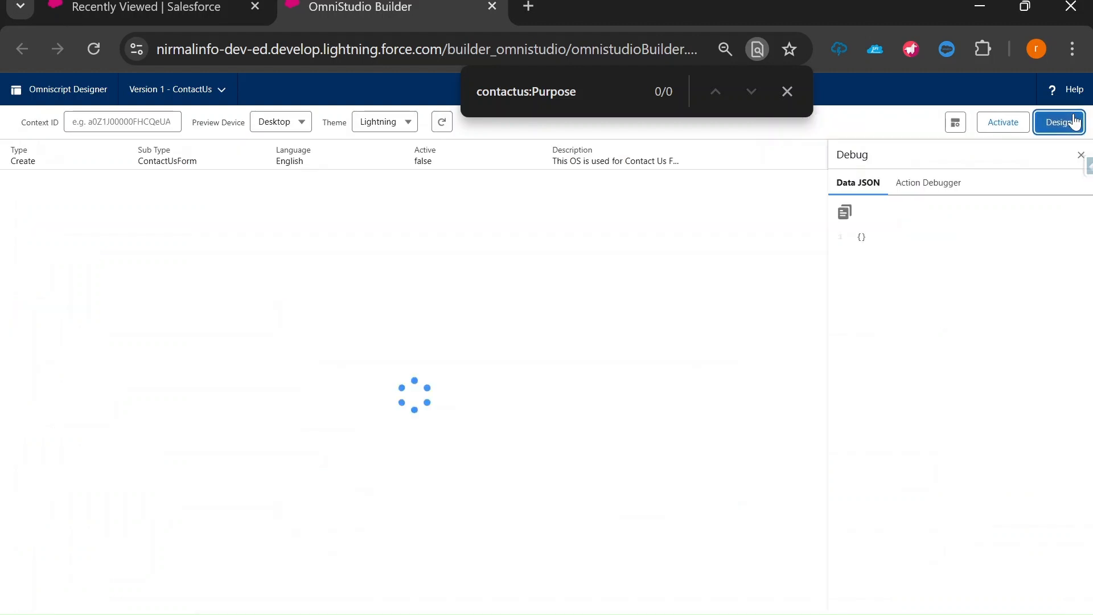
pyautogui.click(787, 91)
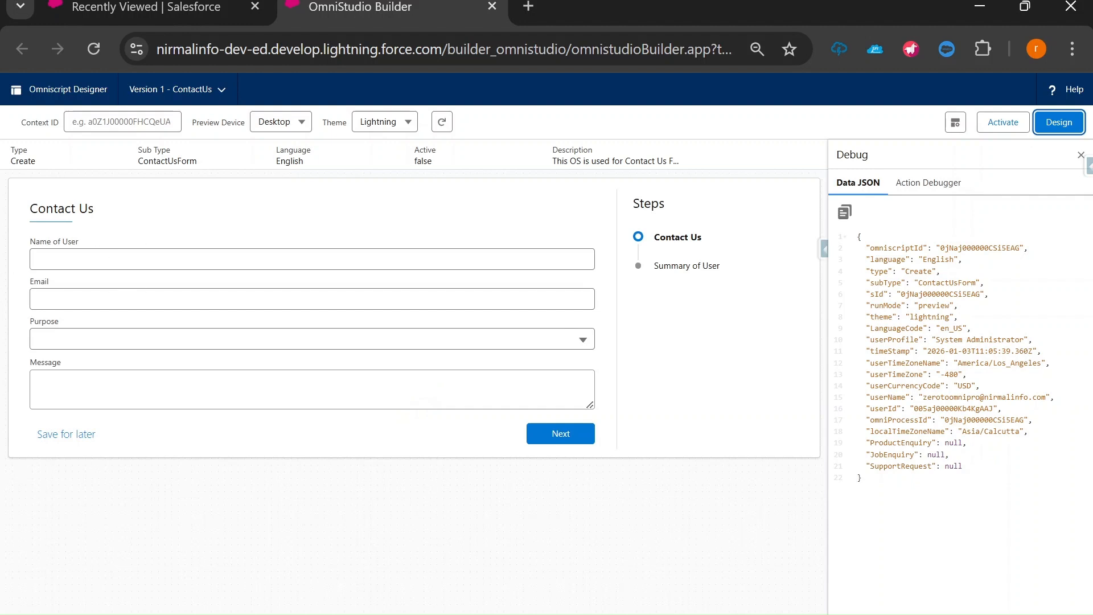
# Test the preview with Purpose set to Job Enquiry, advancing through Summary of User to the Job Enquiry step
pyautogui.click(53, 340)
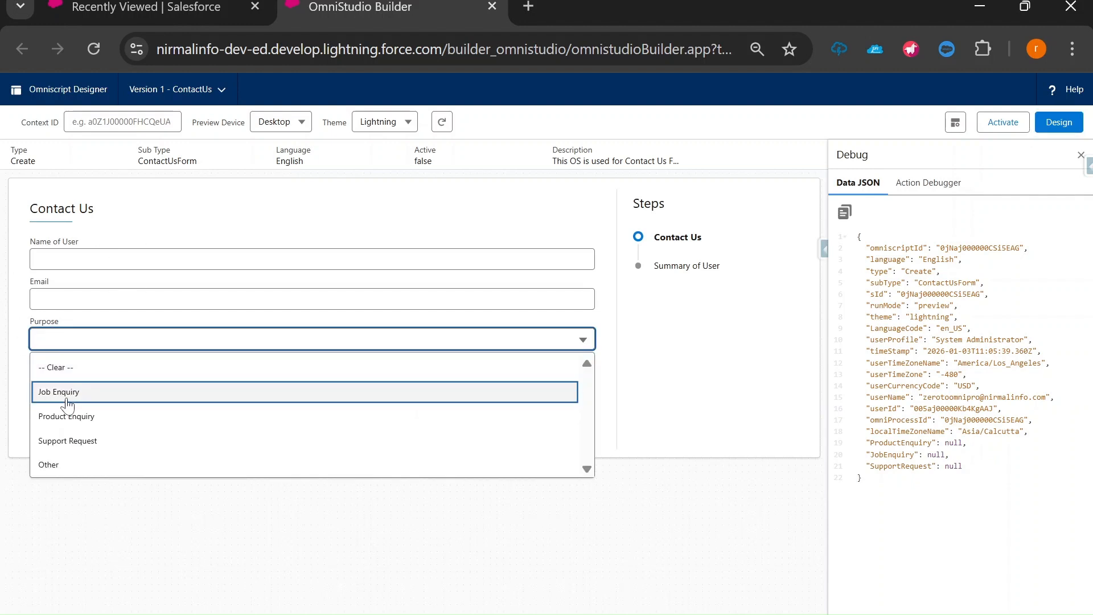
pyautogui.click(66, 399)
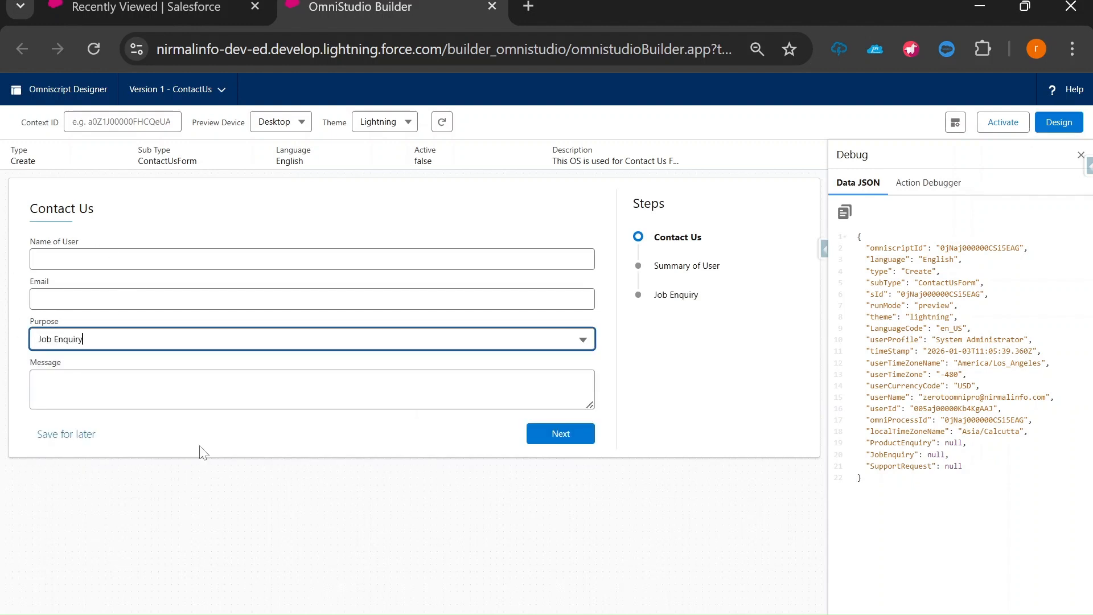
pyautogui.click(560, 435)
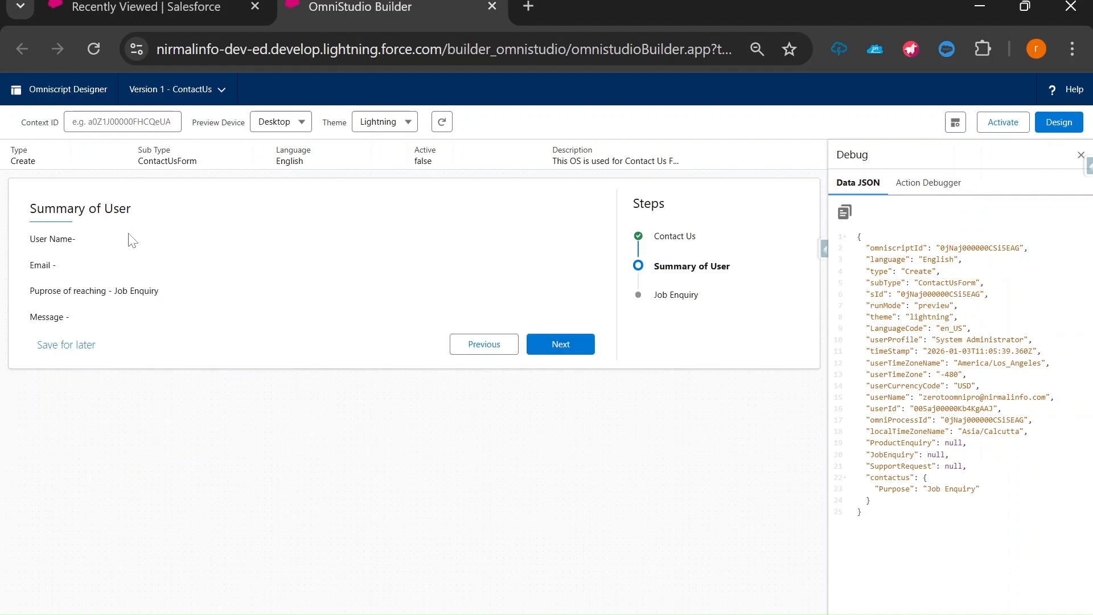
pyautogui.moveTo(122, 292); pyautogui.dragTo(172, 294)
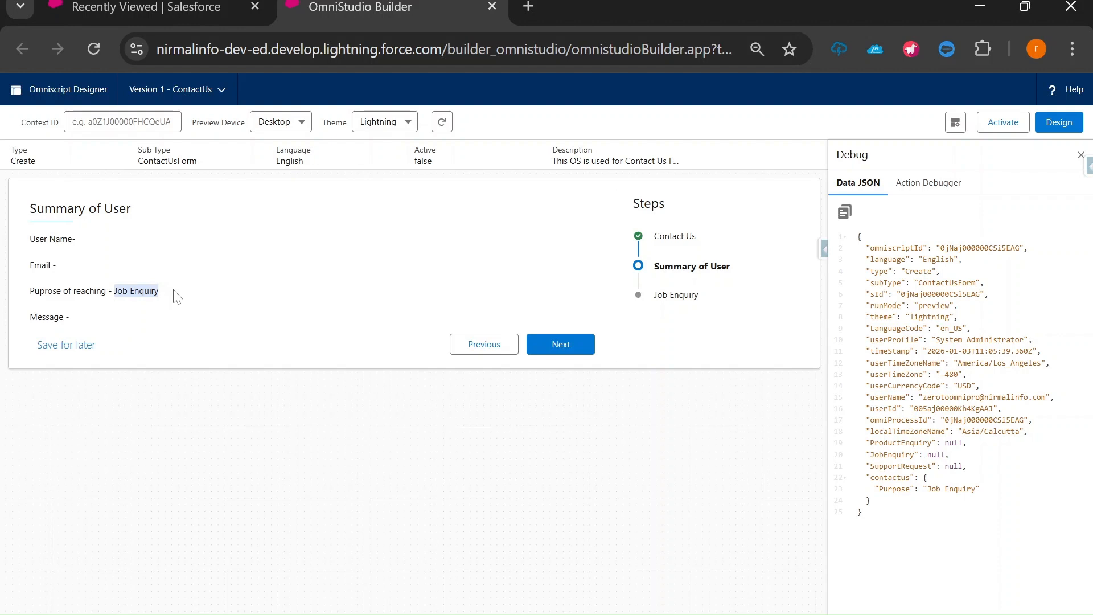
pyautogui.click(580, 347)
pyautogui.moveTo(28, 209); pyautogui.dragTo(108, 210)
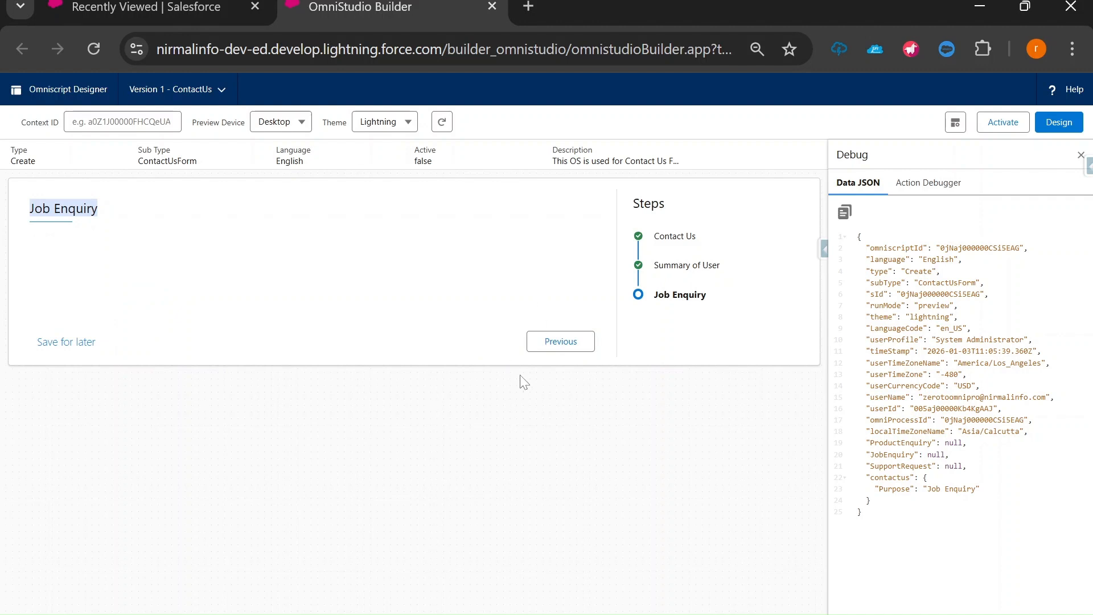
# Go back to Contact Us, set Purpose to Product Enquiry, and advance through the summary to the Product Enquiry step
pyautogui.click(575, 349)
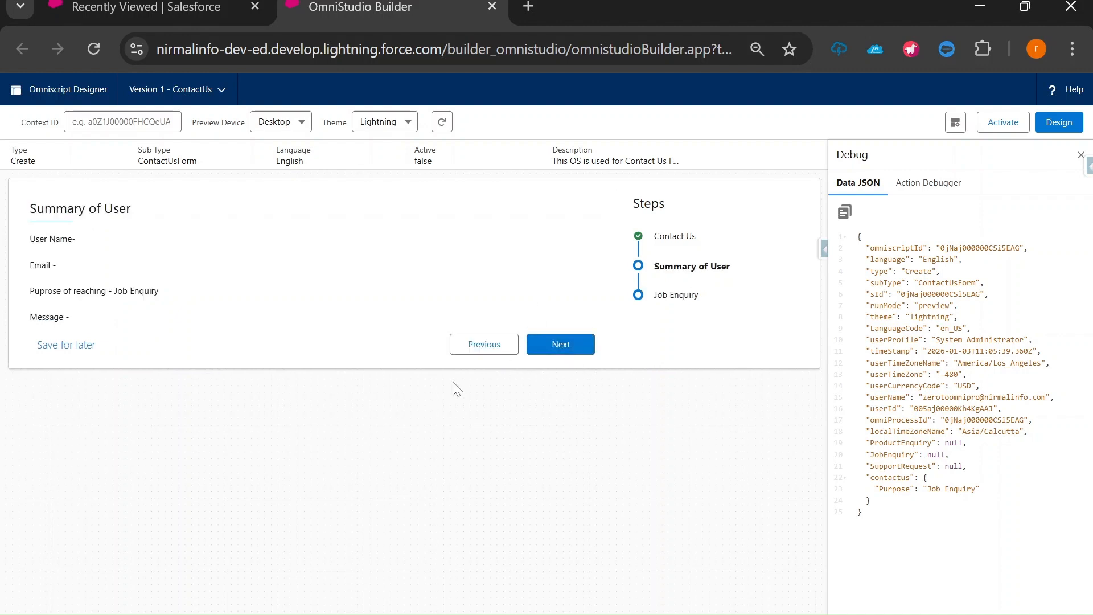
pyautogui.click(471, 349)
pyautogui.click(136, 342)
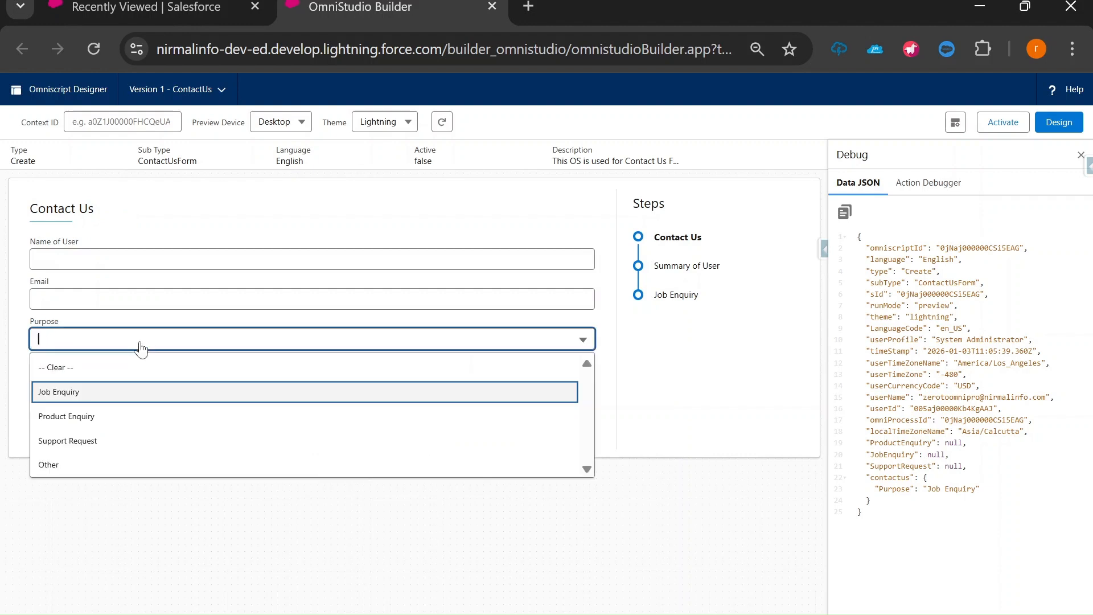
pyautogui.click(95, 422)
pyautogui.click(560, 433)
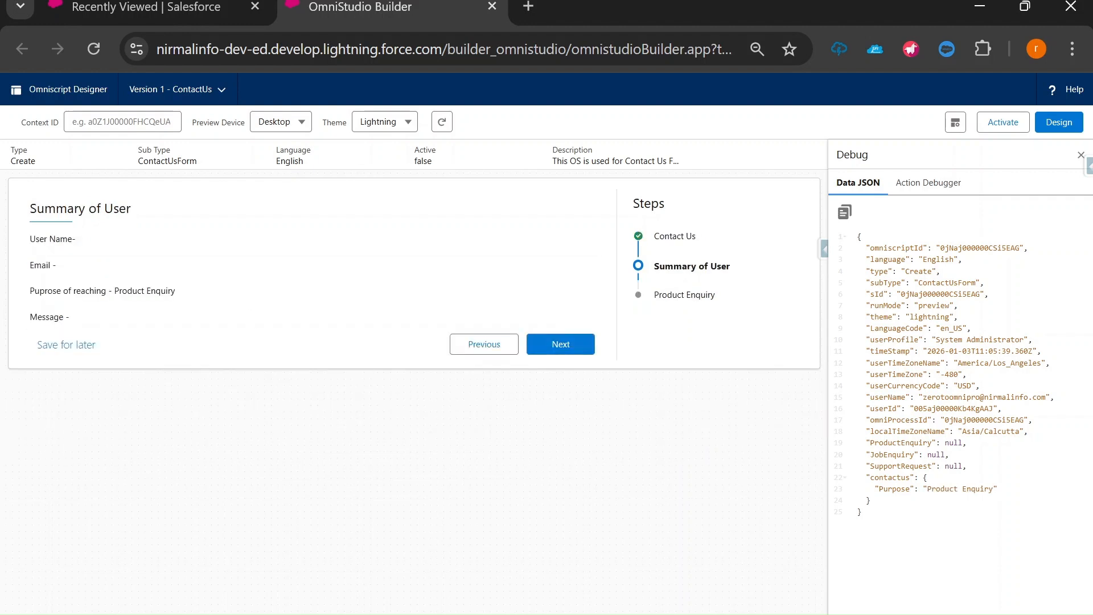
pyautogui.moveTo(112, 291); pyautogui.dragTo(184, 293)
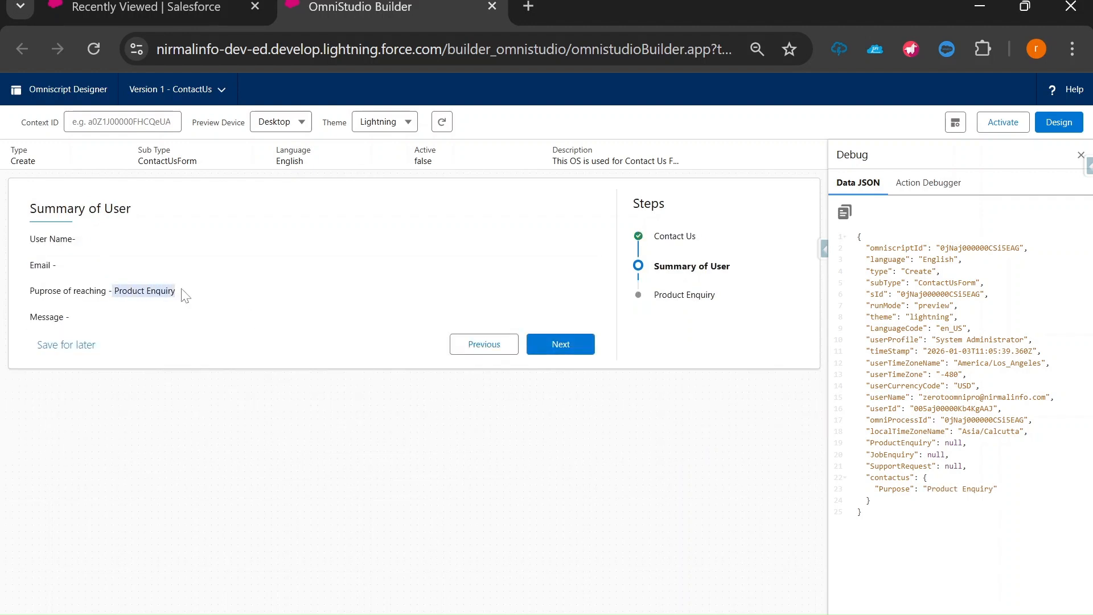
pyautogui.click(577, 353)
pyautogui.moveTo(30, 211); pyautogui.dragTo(121, 209)
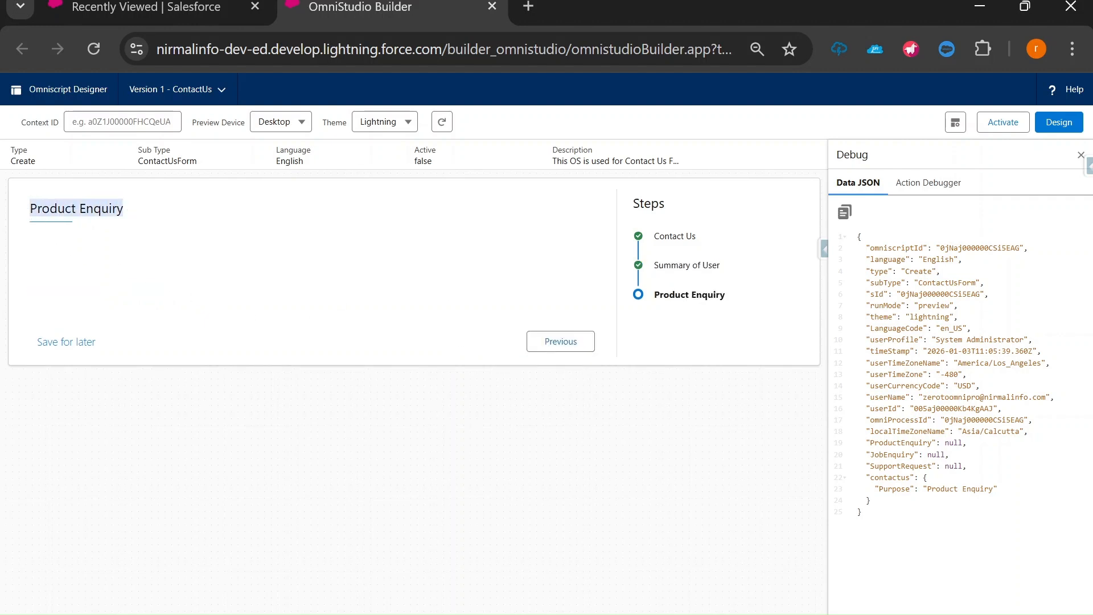
# Return to Contact Us, set Purpose to Support Request, and advance through the summary to the Support Request step
pyautogui.click(574, 340)
pyautogui.click(469, 344)
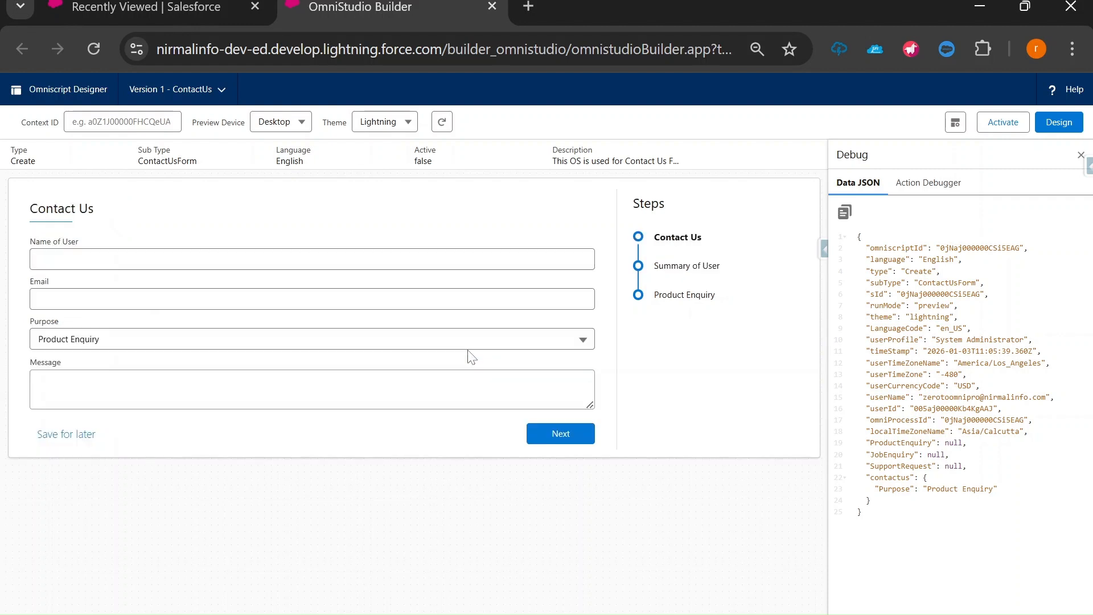
pyautogui.click(143, 343)
pyautogui.click(116, 443)
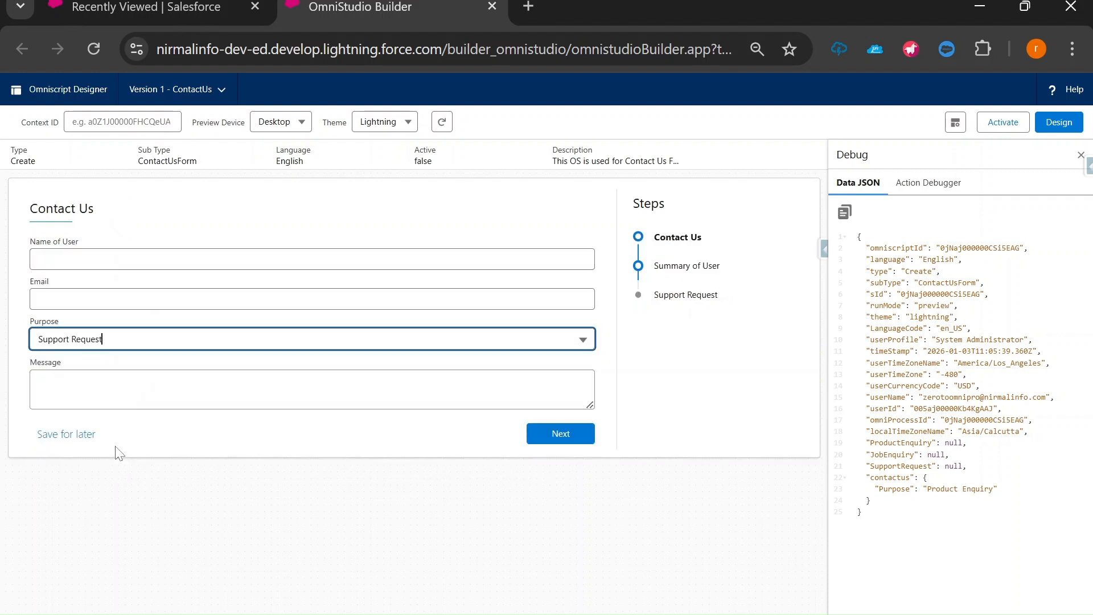
pyautogui.click(560, 434)
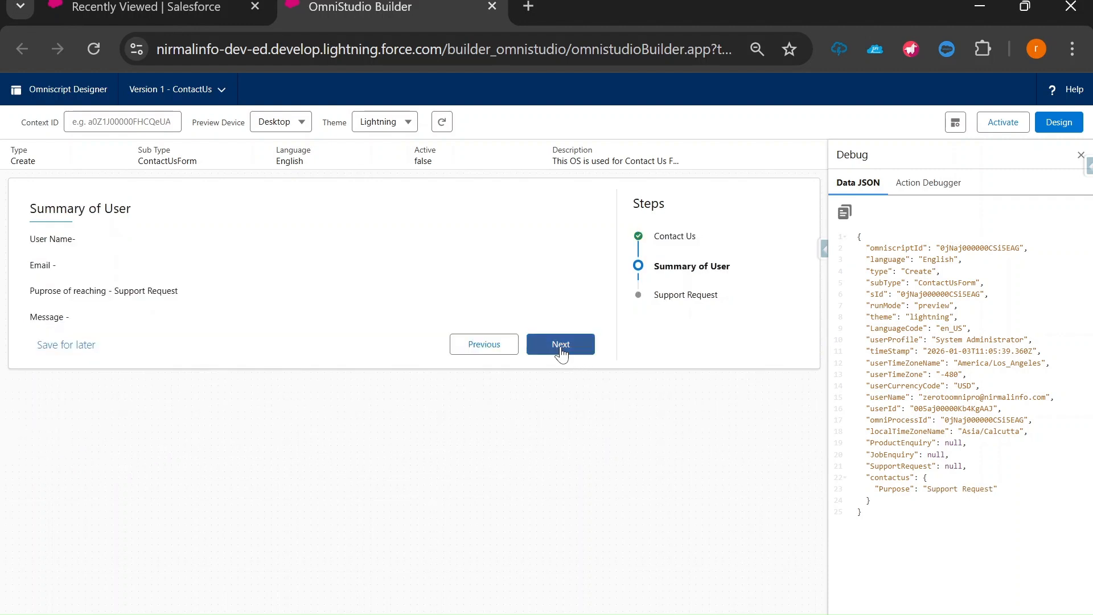
pyautogui.click(560, 342)
pyautogui.moveTo(31, 208); pyautogui.dragTo(141, 212)
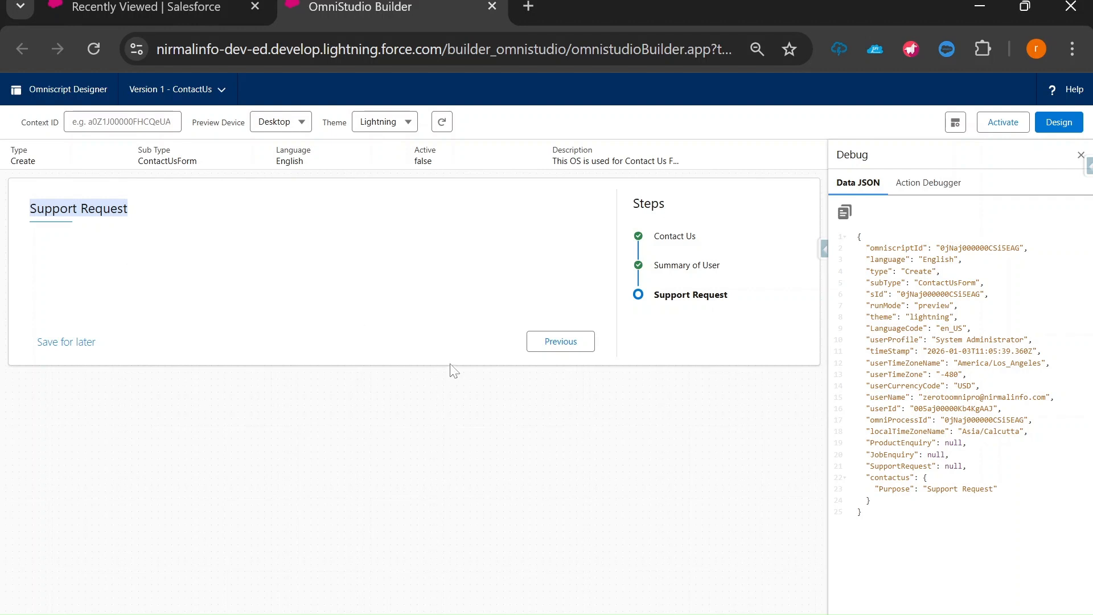
# Go back to the Contact Us step and look over the available Purpose options, keeping the current selection
pyautogui.click(542, 344)
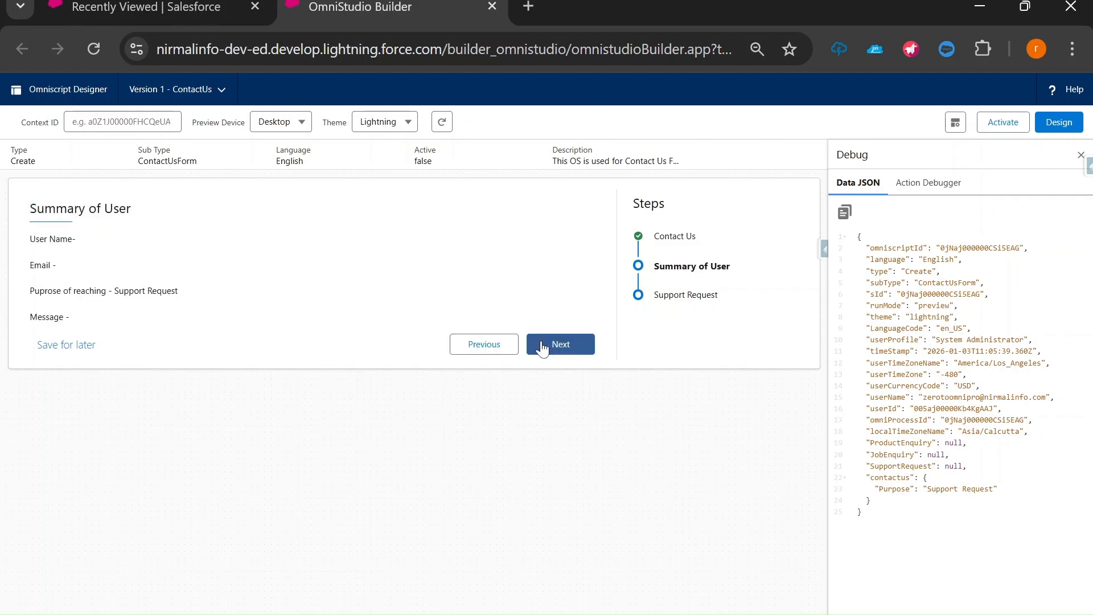
pyautogui.click(457, 344)
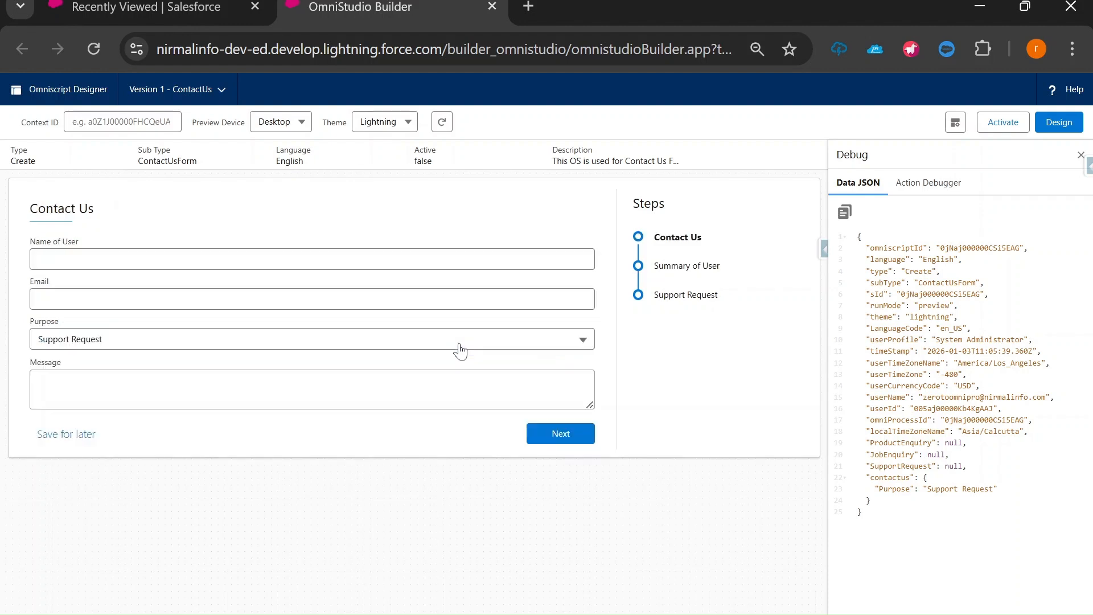
pyautogui.click(135, 342)
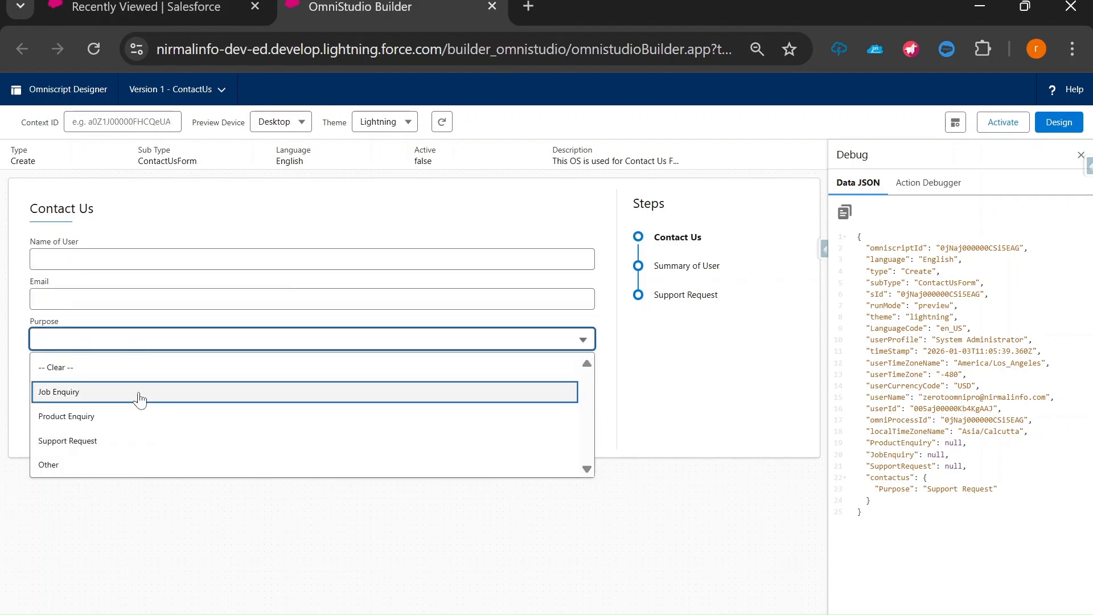
pyautogui.click(351, 538)
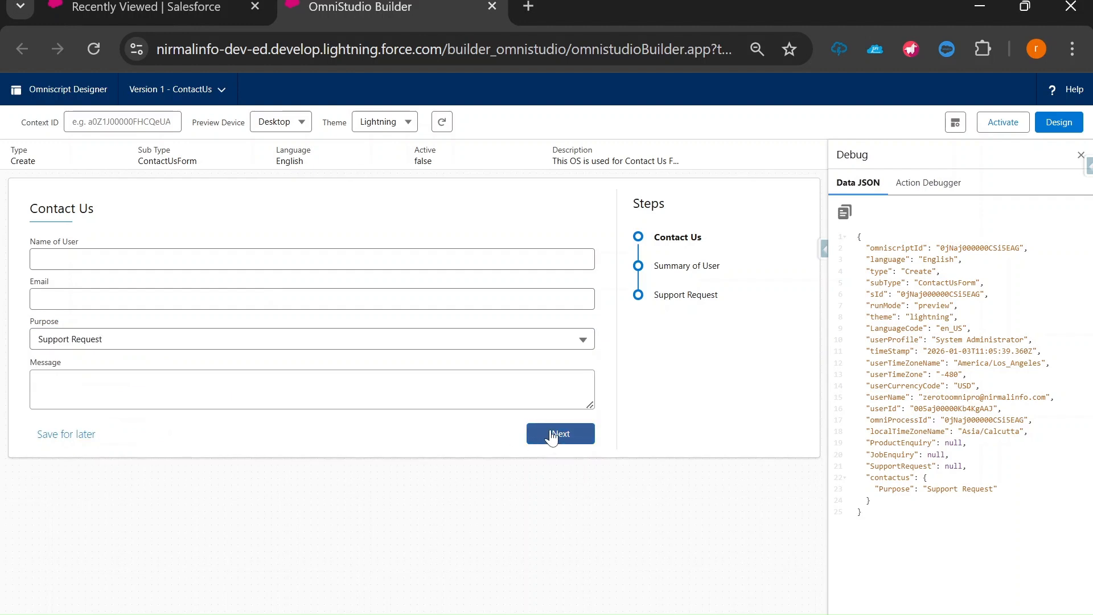
# Return to the design canvas, expand the Contact Us step and open the Purpose field's properties for review
pyautogui.click(1048, 121)
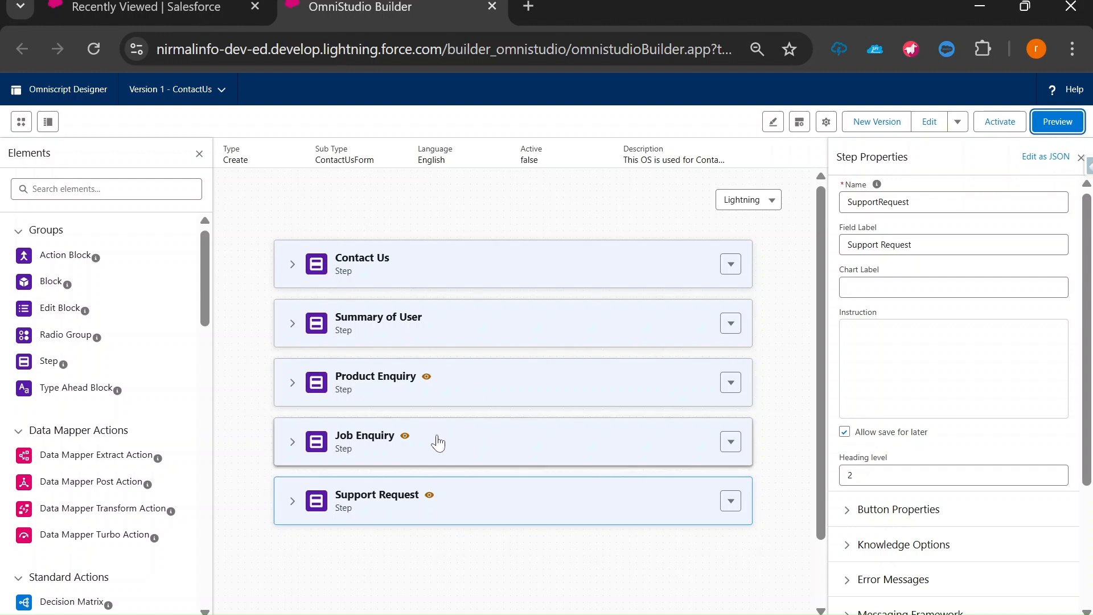
pyautogui.click(291, 264)
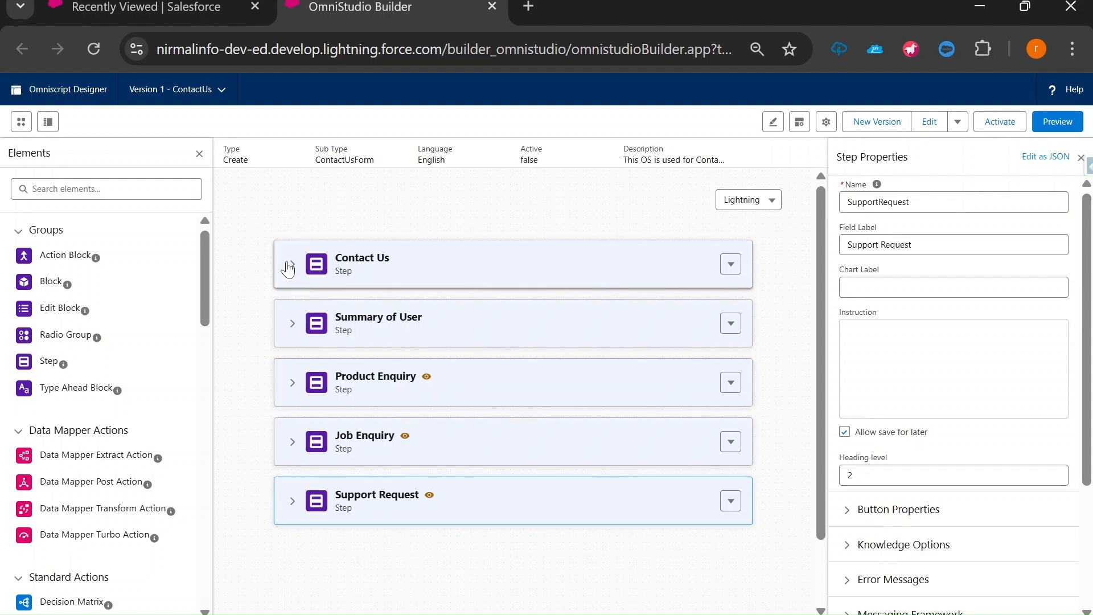
pyautogui.click(342, 430)
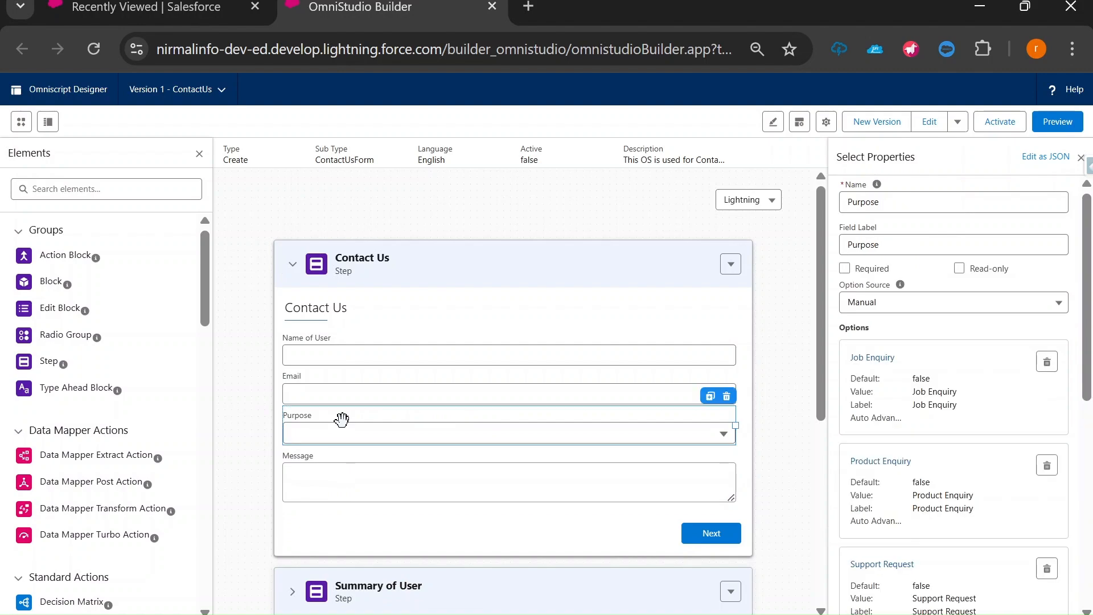
pyautogui.hotkey('alt', 'Tab')
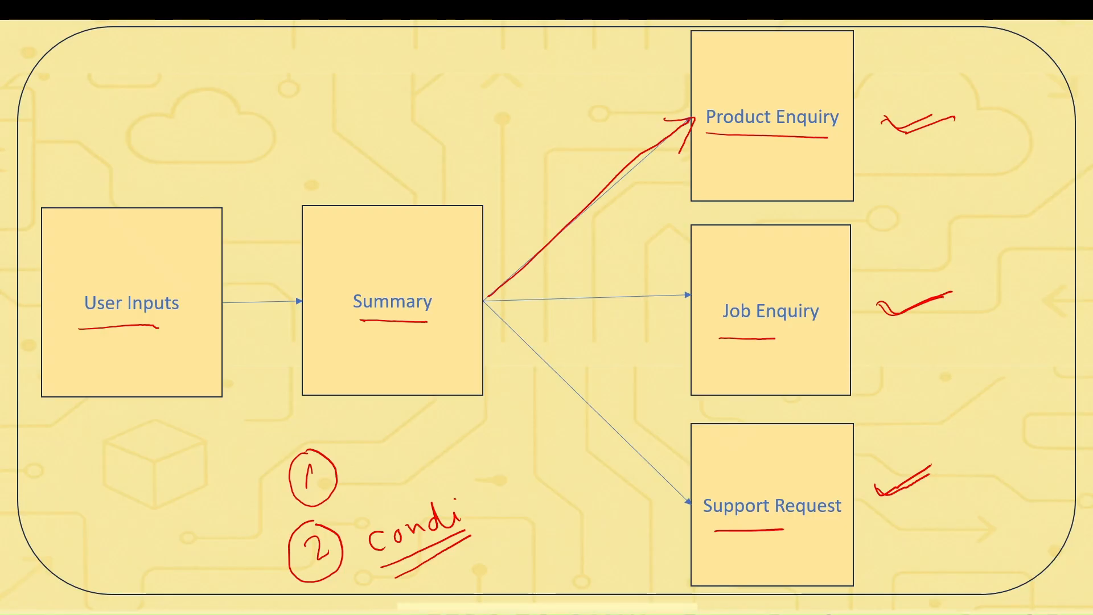
pyautogui.moveTo(88, 391); pyautogui.dragTo(142, 338)
pyautogui.moveTo(353, 377); pyautogui.dragTo(401, 339)
pyautogui.moveTo(986, 128); pyautogui.dragTo(988, 151)
pyautogui.click(991, 135)
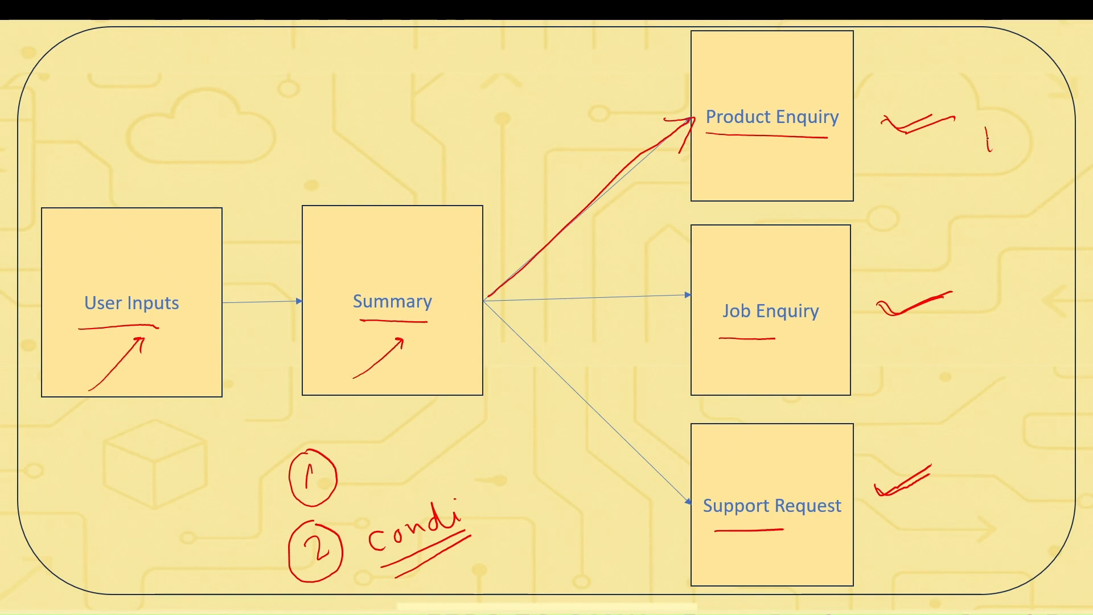